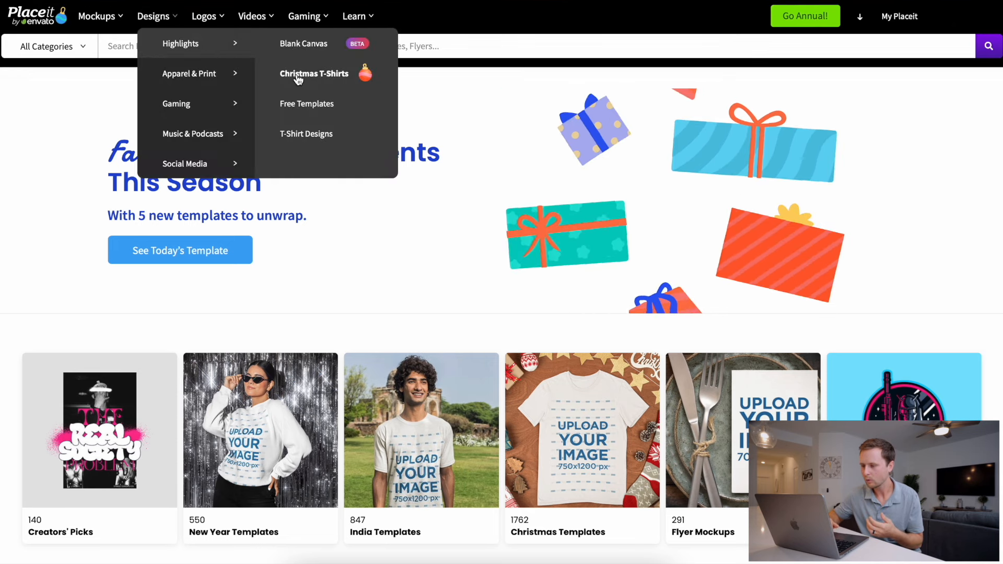
Step: Open the T-Shirt Designs template collection and look through the available designs
click(312, 134)
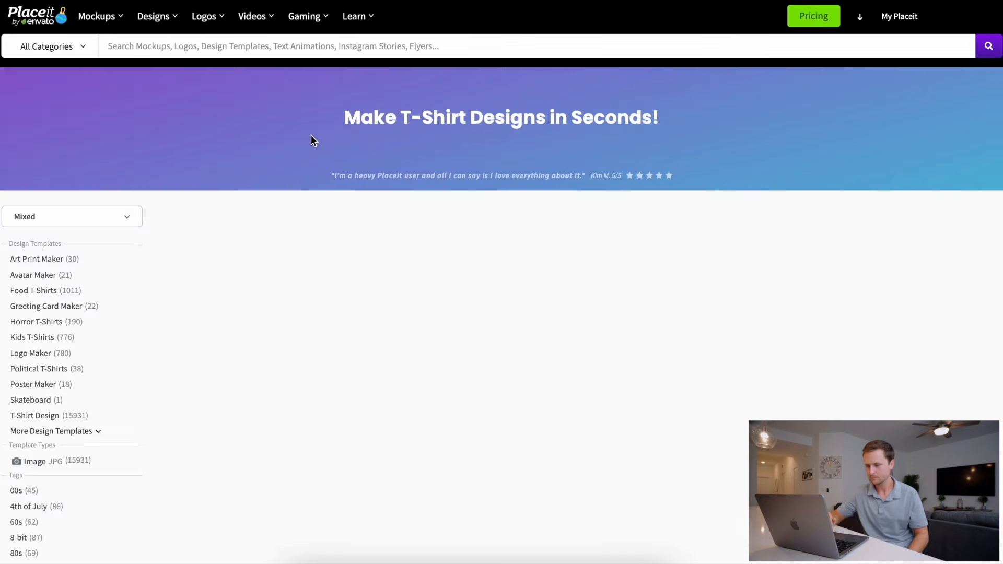
scroll(573, 296, down, 20)
scroll(572, 297, up, 7)
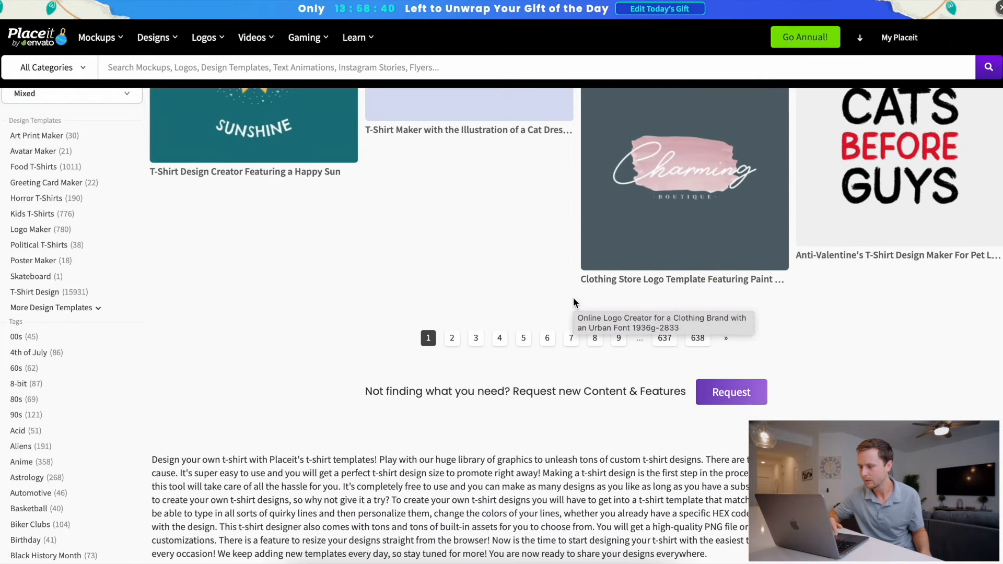
scroll(794, 404, up, 1)
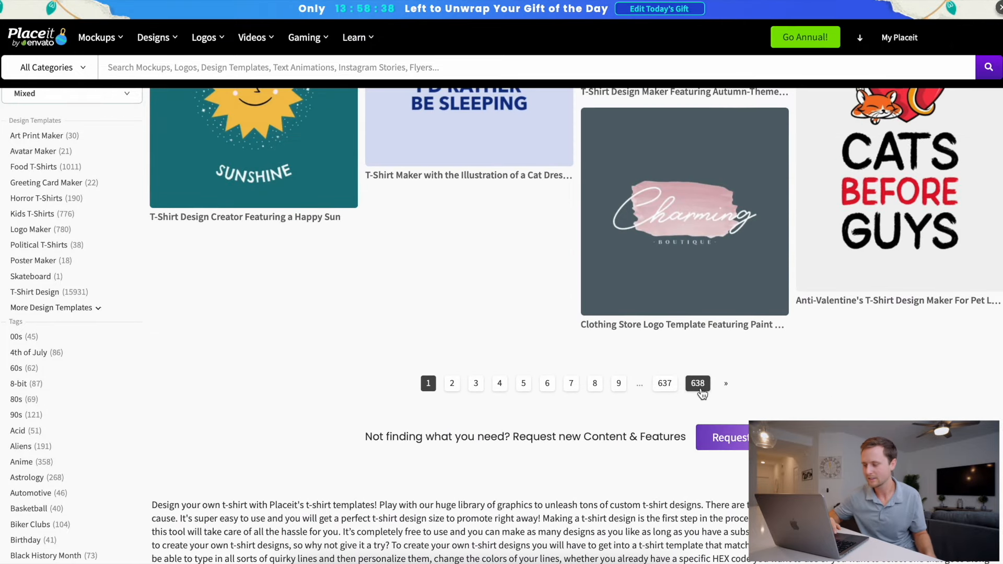
scroll(808, 371, up, 2)
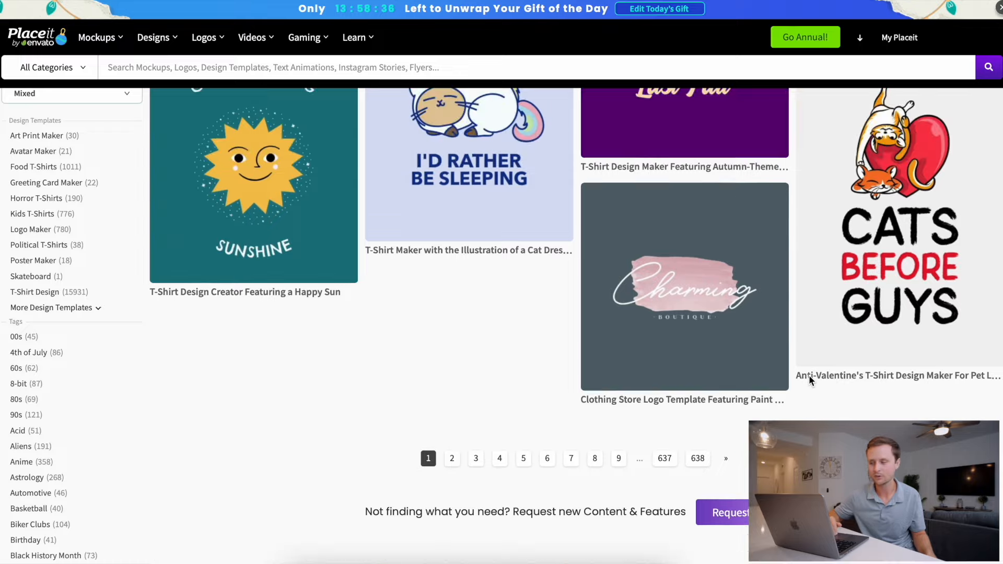
scroll(808, 374, up, 20)
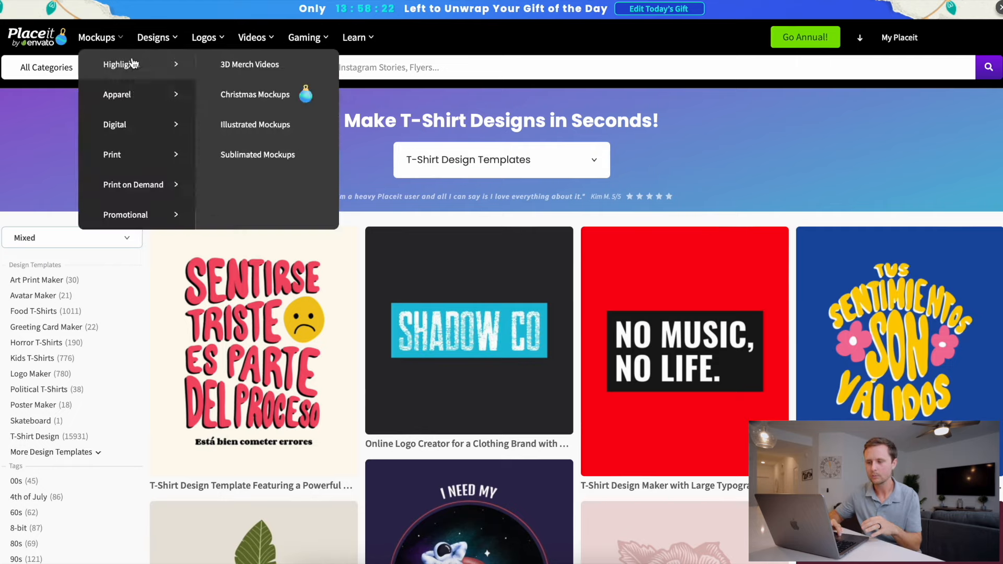
Step: Search all categories for "camping" and filter the results to T-Shirt Design templates
click(375, 72)
text(camping)
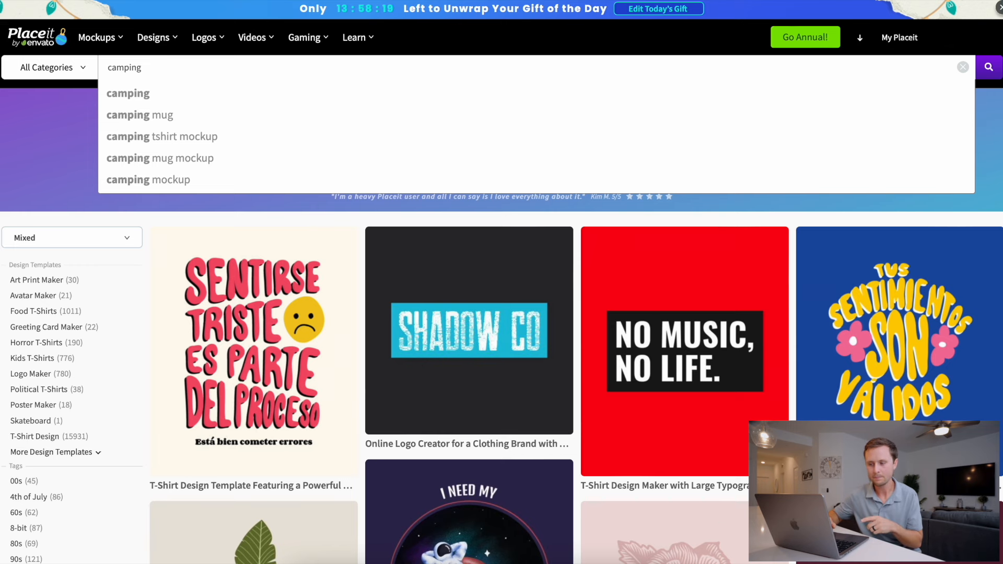
key(Return)
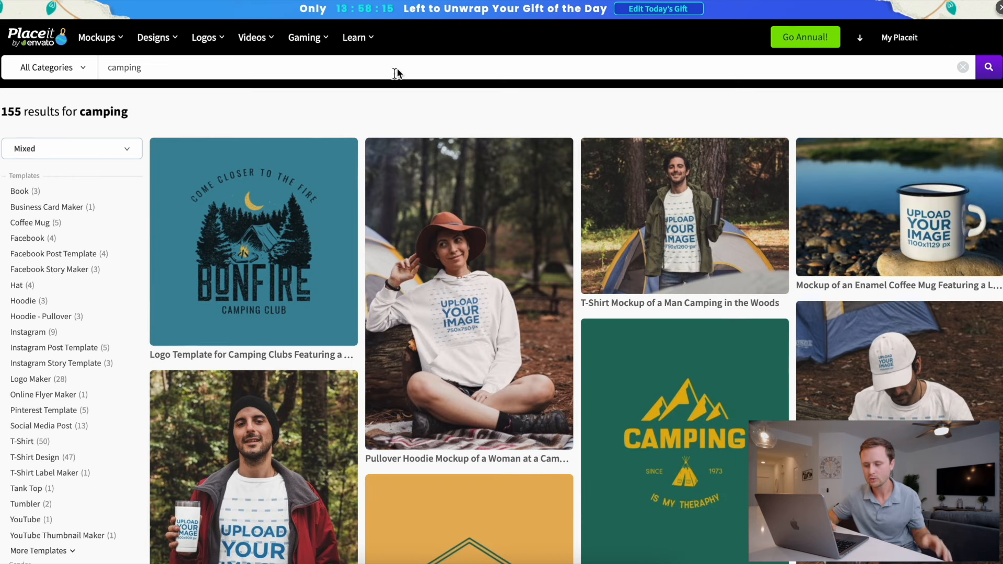
click(18, 458)
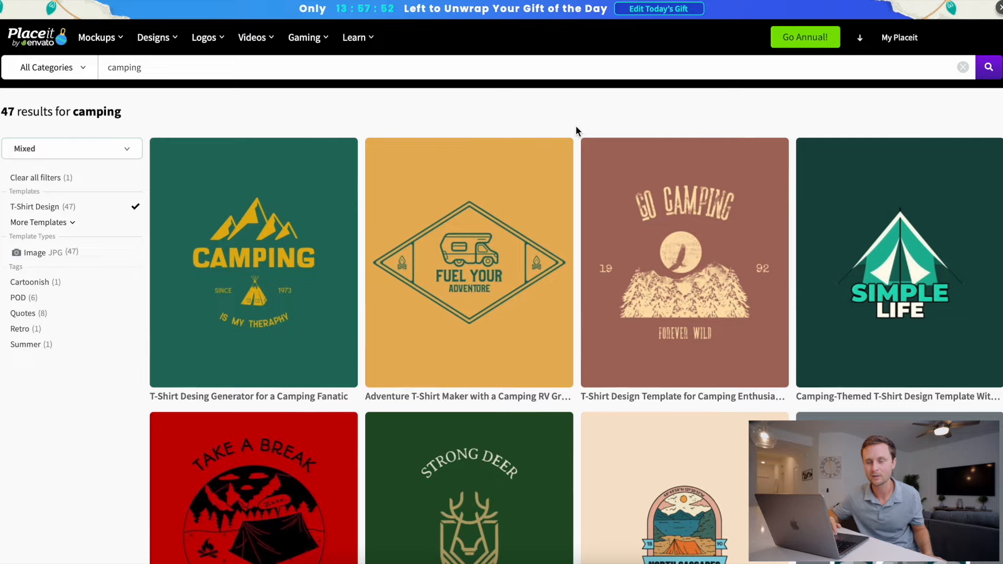
Step: Browse the camping T-shirt designs and open the round "Camping First Therapy Next" template for editing
scroll(576, 129, down, 8)
scroll(576, 129, down, 11)
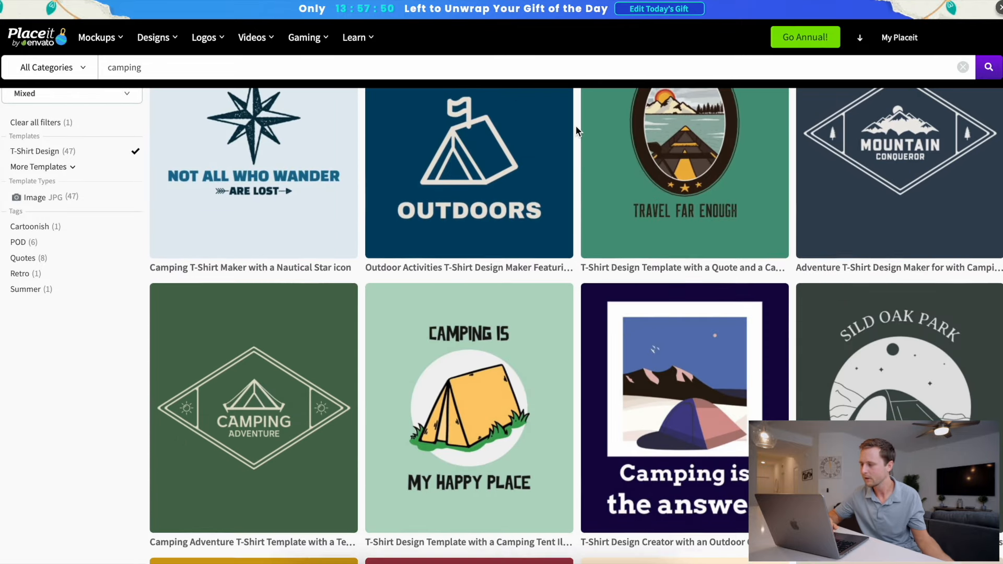
scroll(577, 129, down, 2)
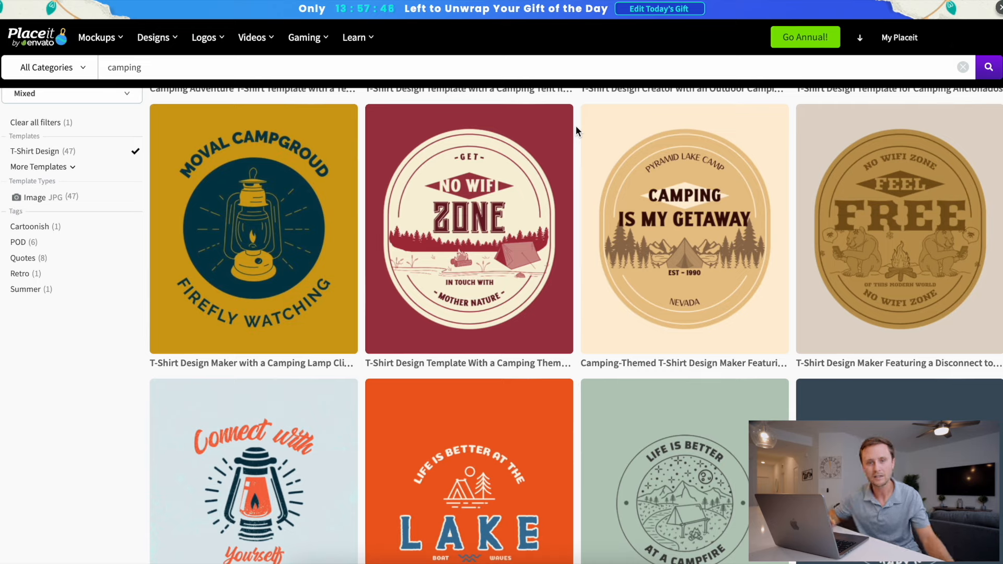
mouse_move(471, 259)
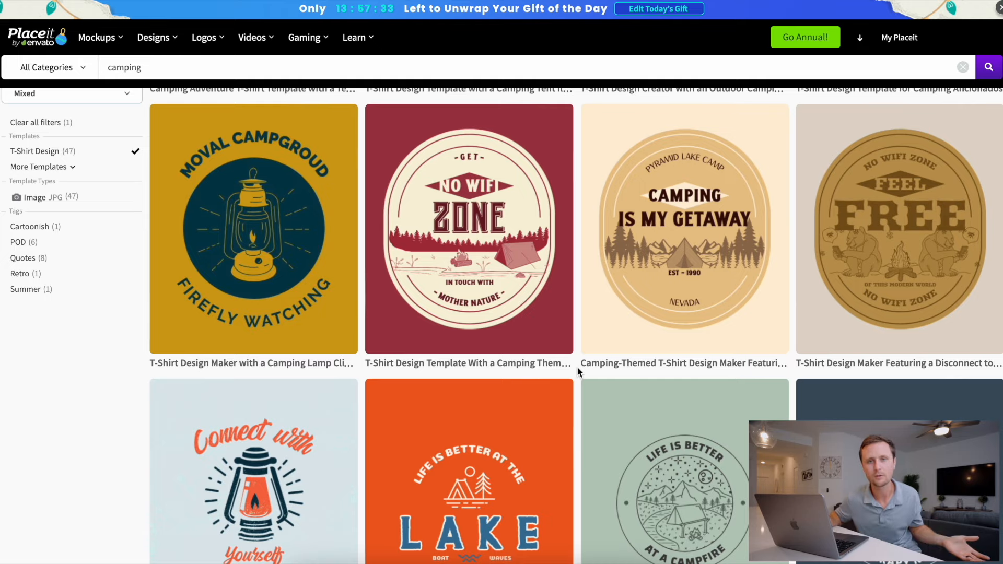
scroll(577, 366, down, 5)
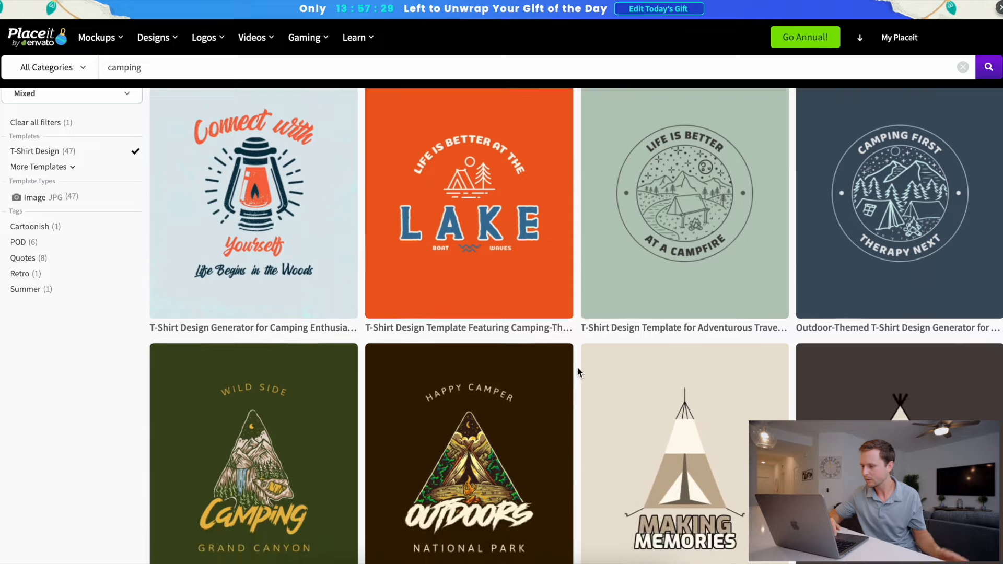
scroll(577, 371, down, 2)
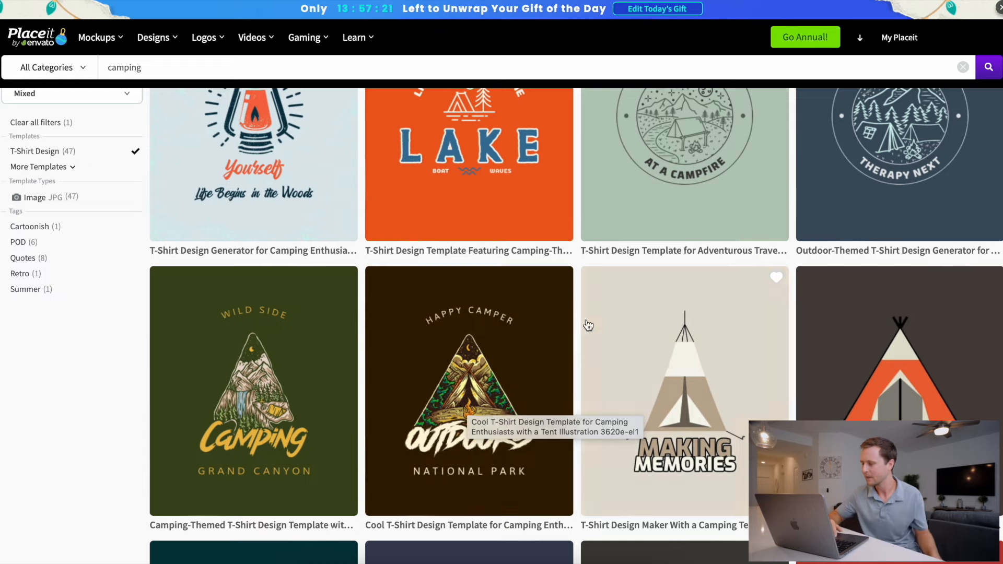
scroll(580, 306, up, 2)
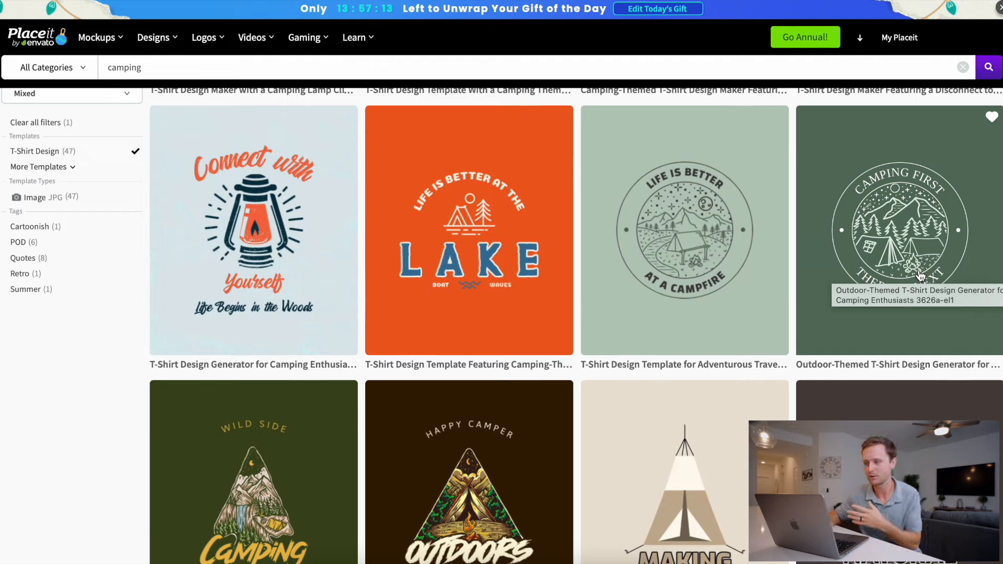
click(886, 240)
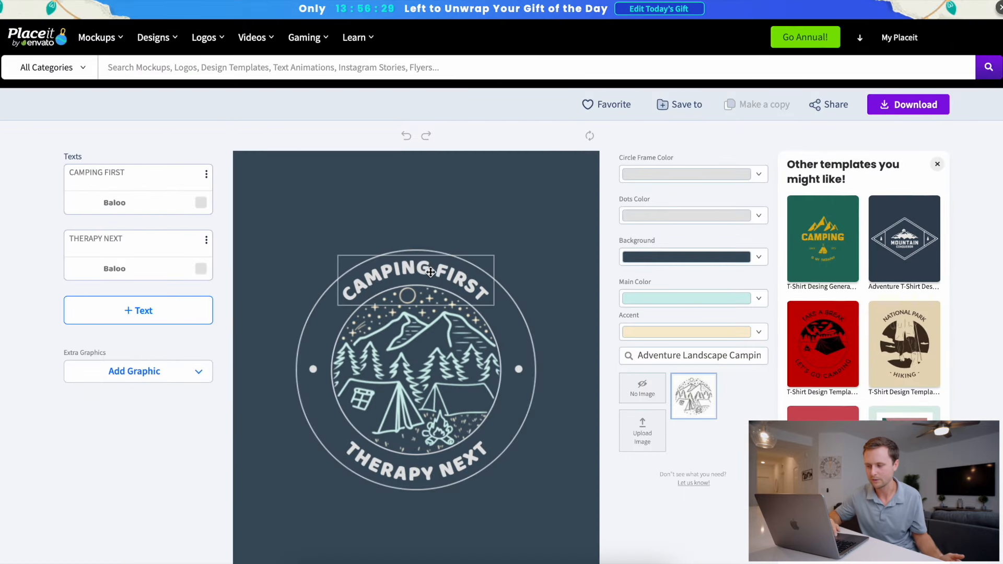
Step: Try moving the CAMPING FIRST text above the circle and enlarging it, and reset the template to its original layout
click(399, 280)
drag(399, 280, 383, 213)
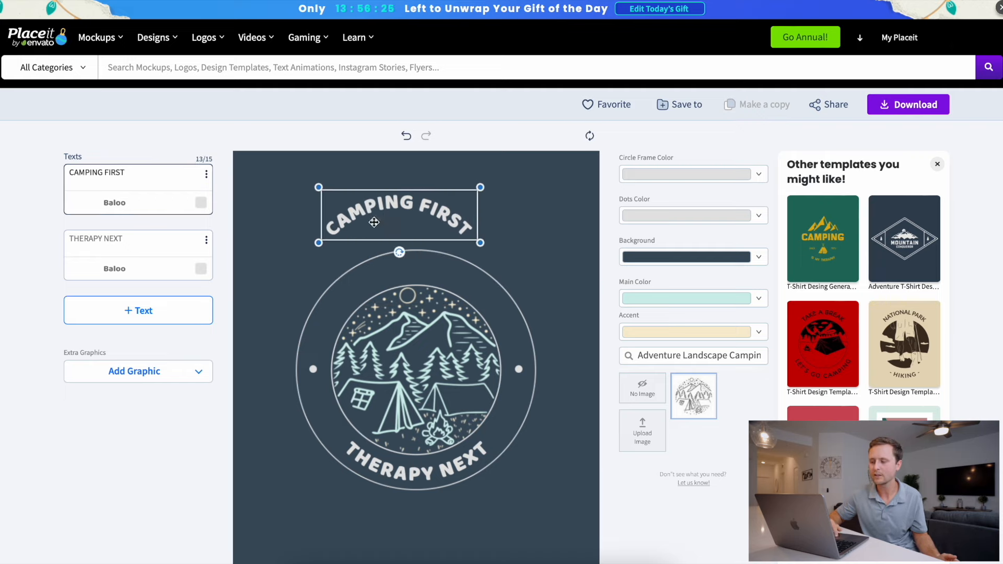
drag(316, 243, 291, 311)
drag(357, 213, 410, 228)
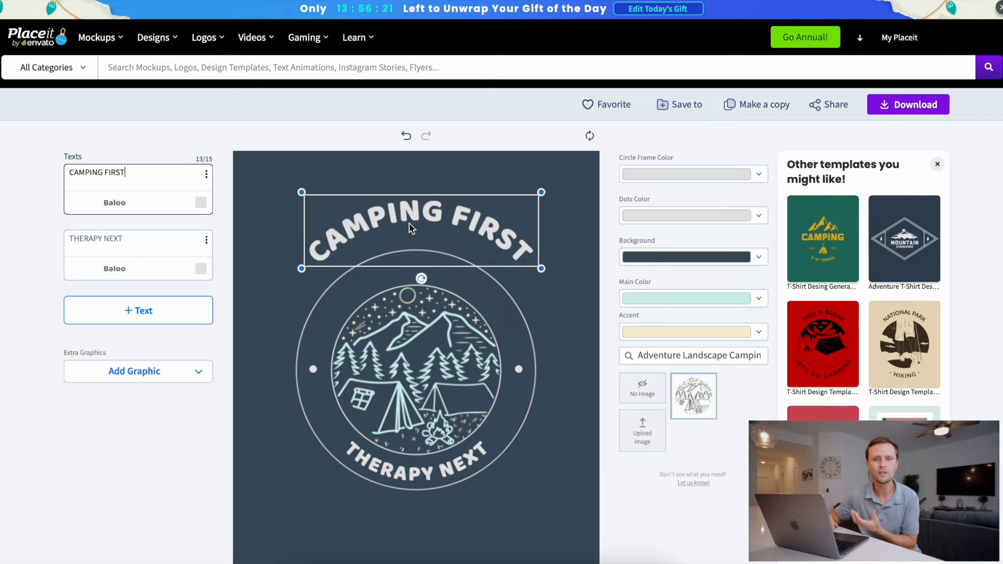
click(584, 183)
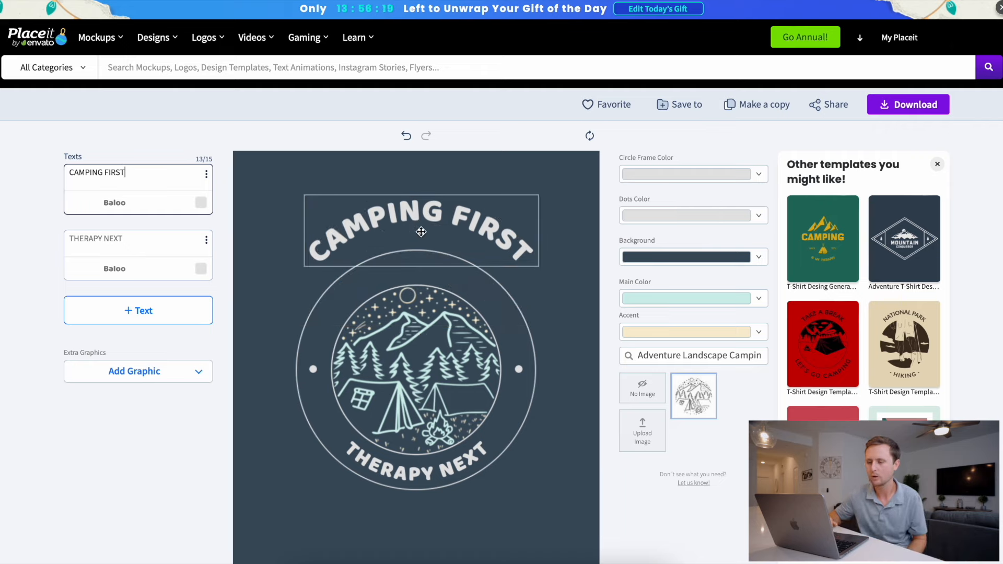
click(406, 137)
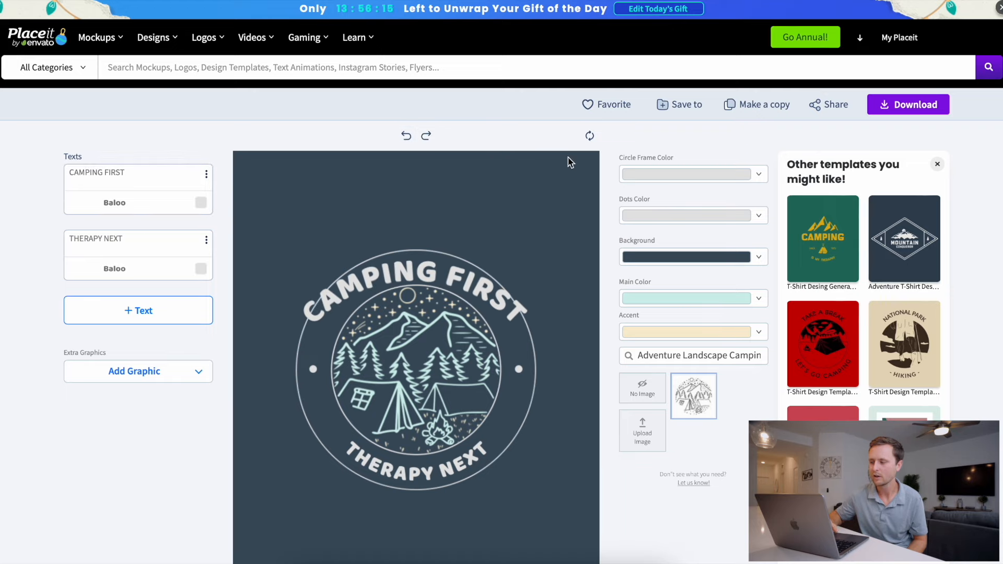
click(591, 137)
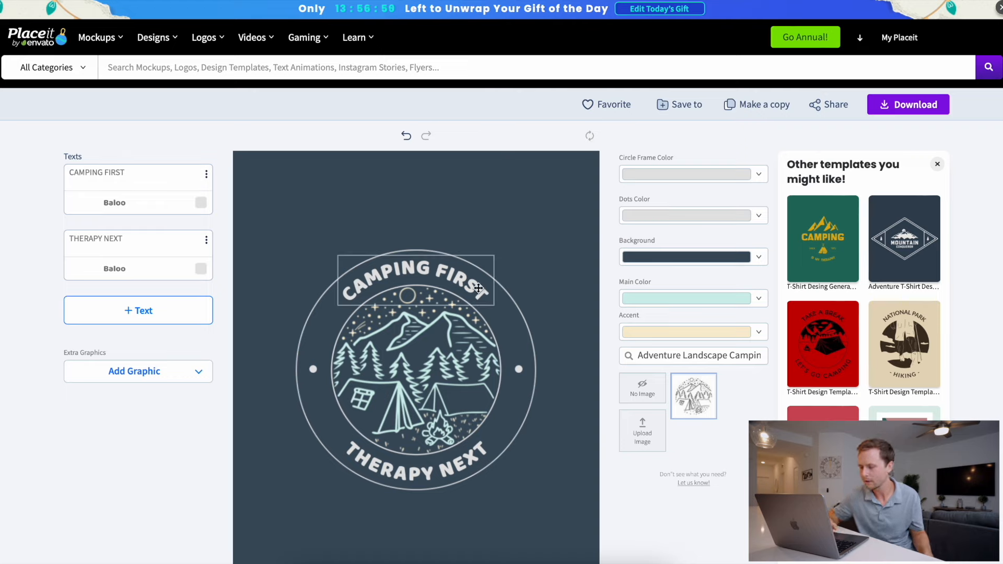
Step: Replace the upper text with "LIFE IS BETTER" and the lower text with "IN THE WOODS"
click(141, 176)
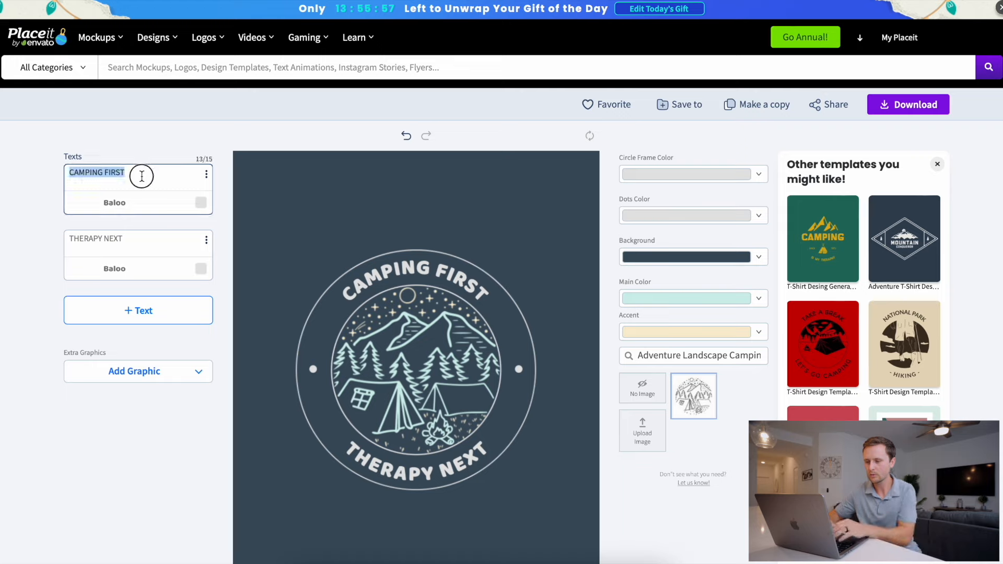
text(LIFE IS BETTER)
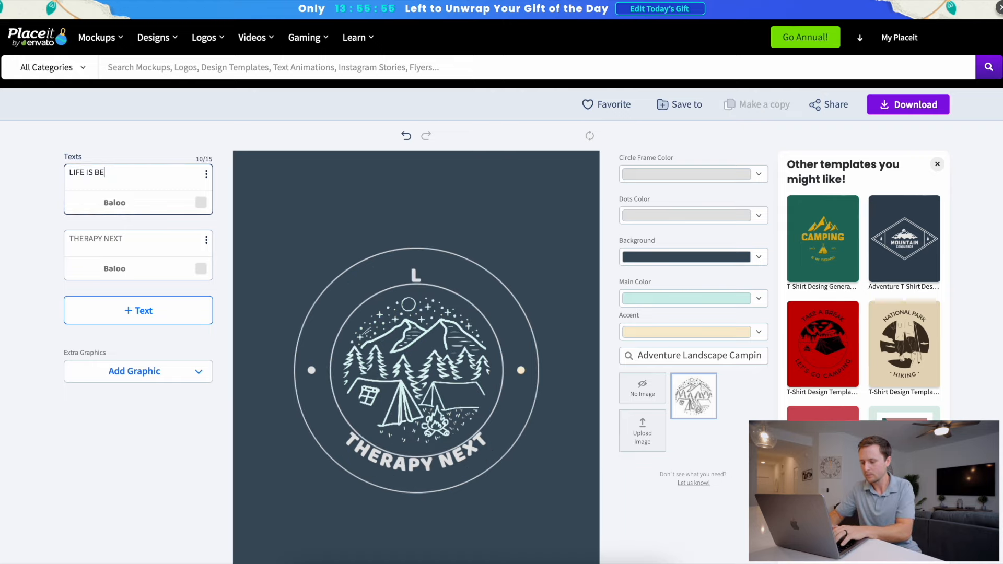
click(129, 242)
text(I)
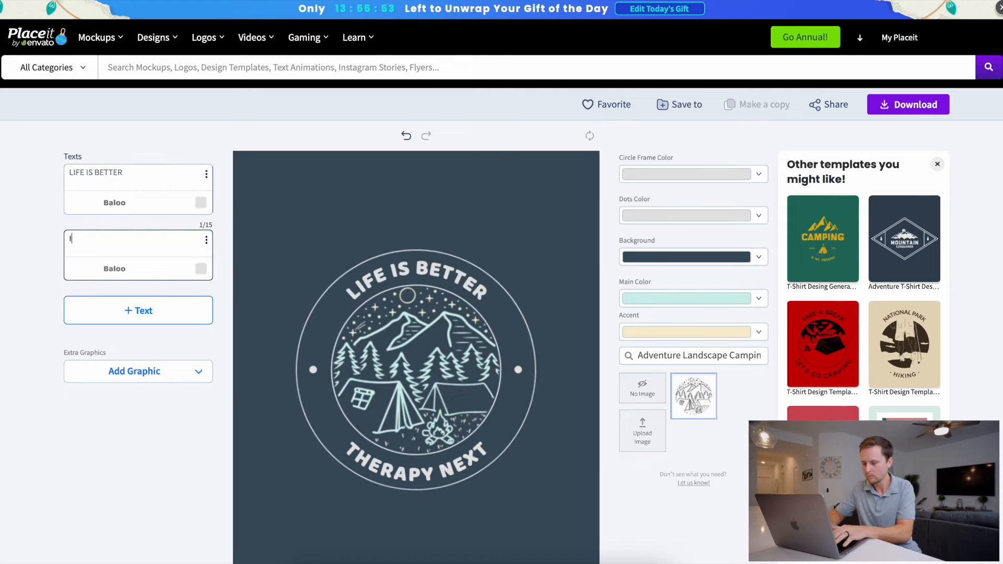
text(N THE WOODS)
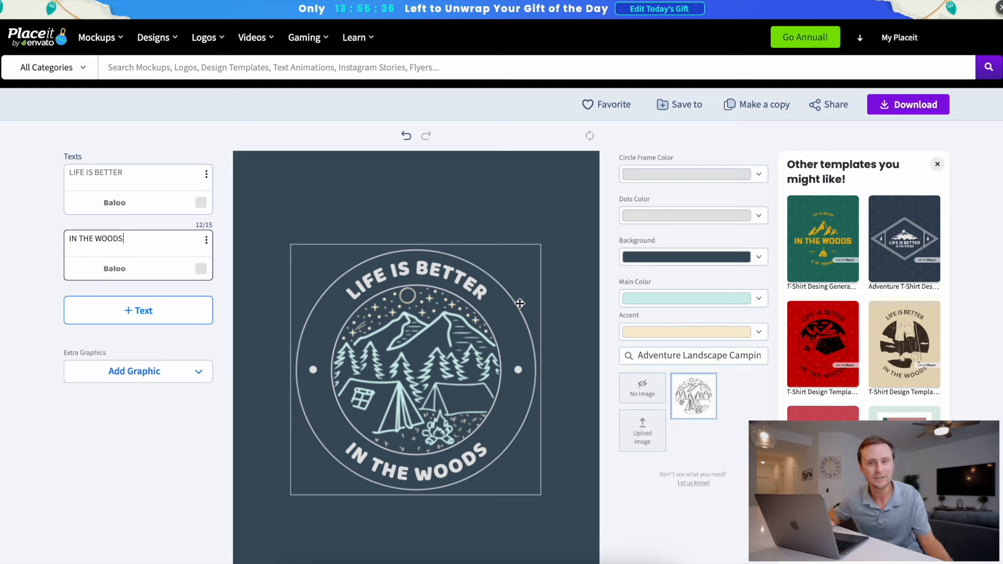
Step: Set the font of both the LIFE IS BETTER and IN THE WOODS texts to Alegreya Sans
click(424, 283)
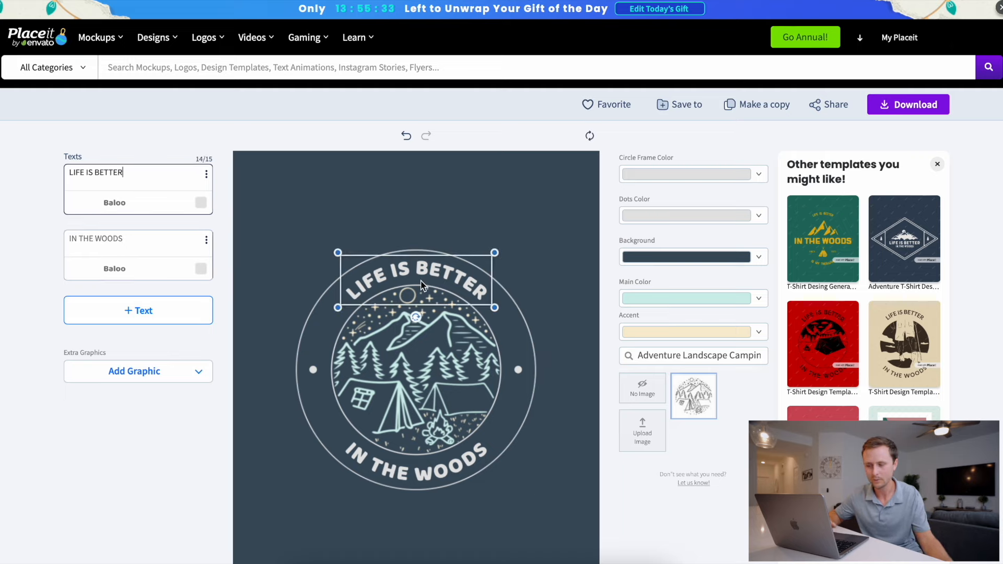
click(157, 211)
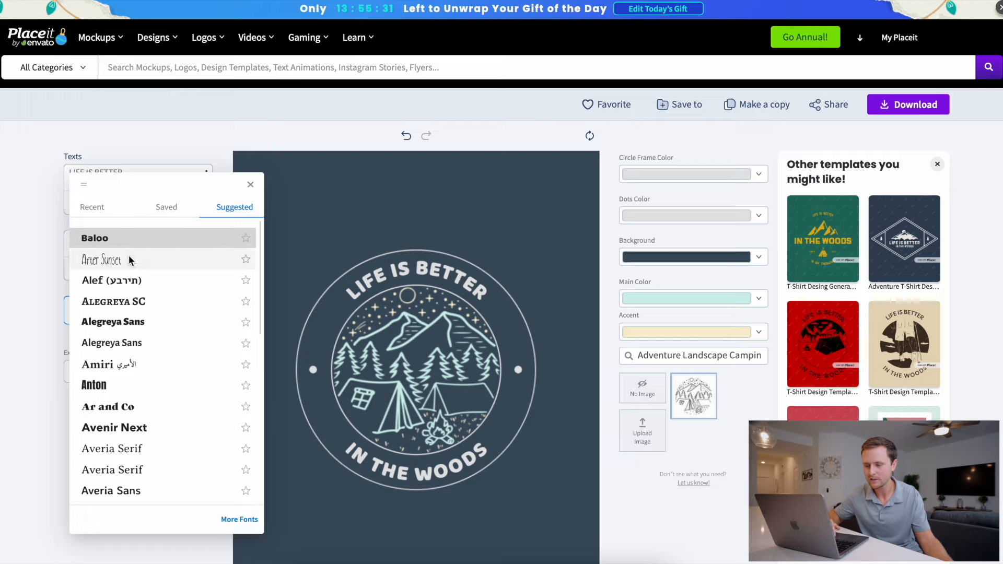
click(121, 342)
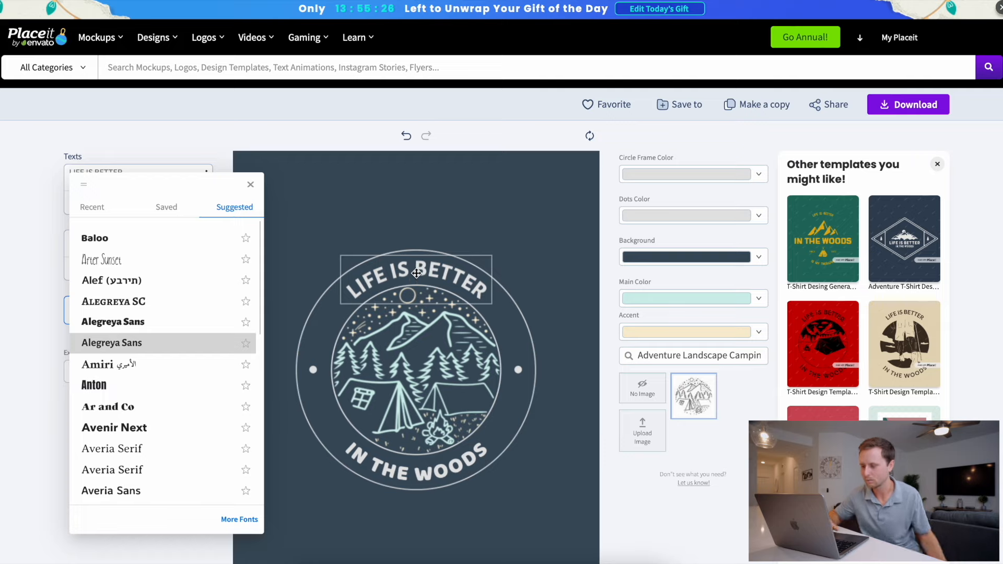
click(415, 464)
click(128, 268)
click(114, 303)
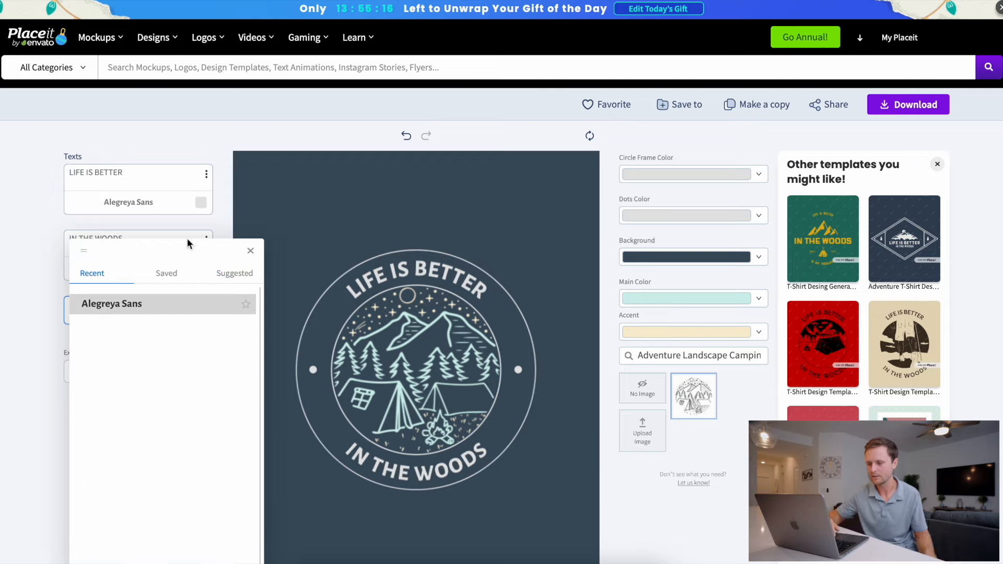
click(223, 140)
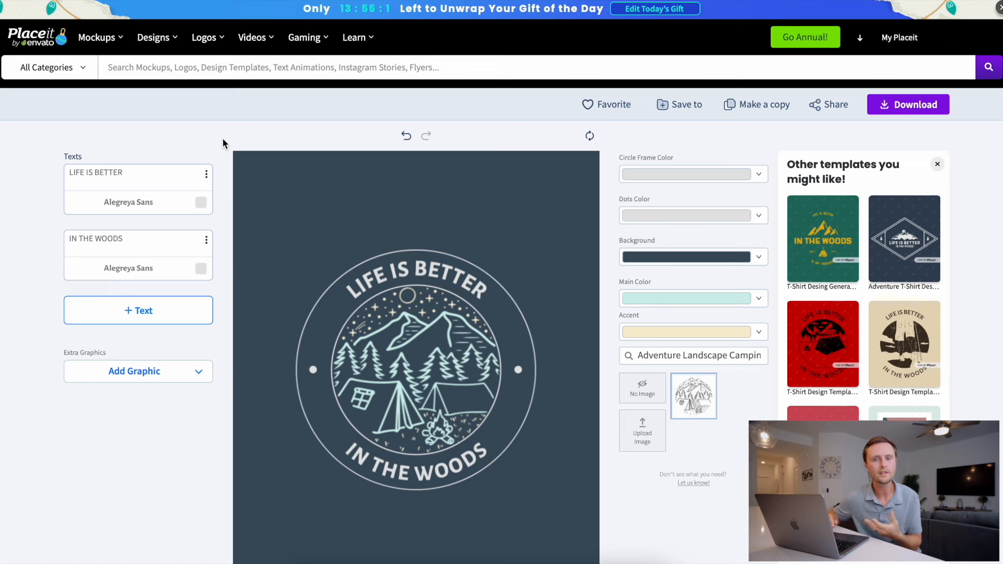
Step: Make the design's background transparent
scroll(223, 139, down, 2)
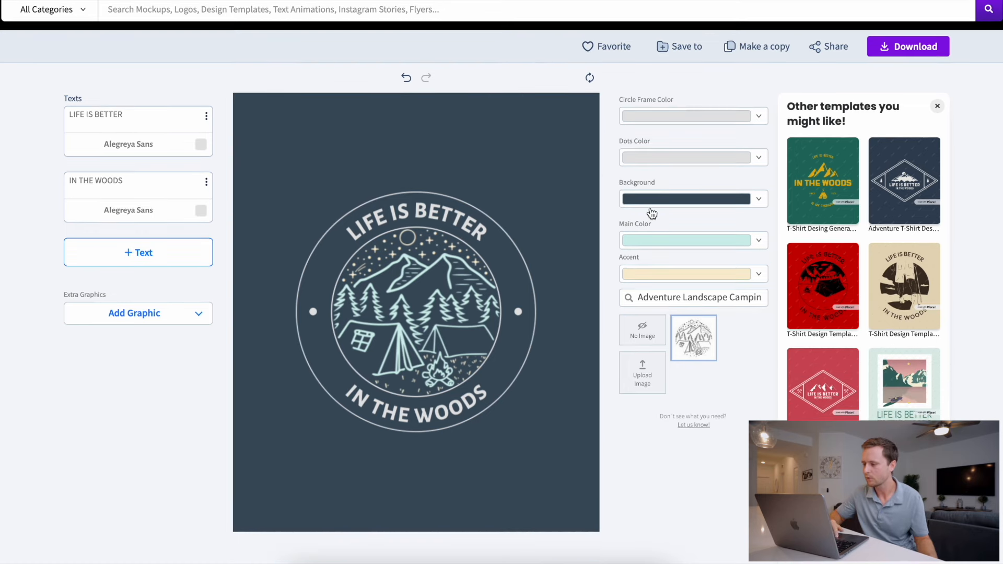
click(758, 198)
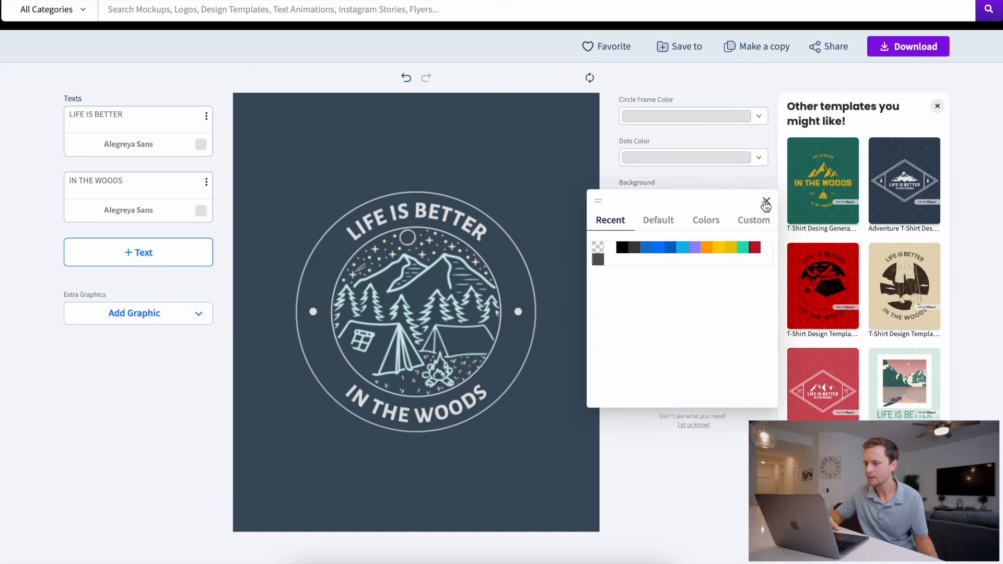
click(597, 253)
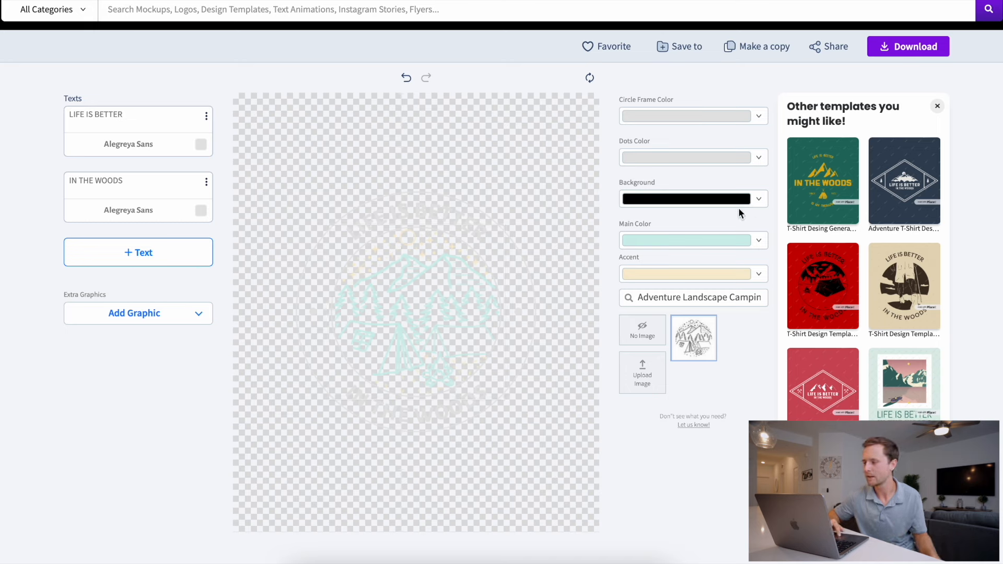
Step: Download the finished design and inspect the artwork of the downloaded image up close
click(905, 48)
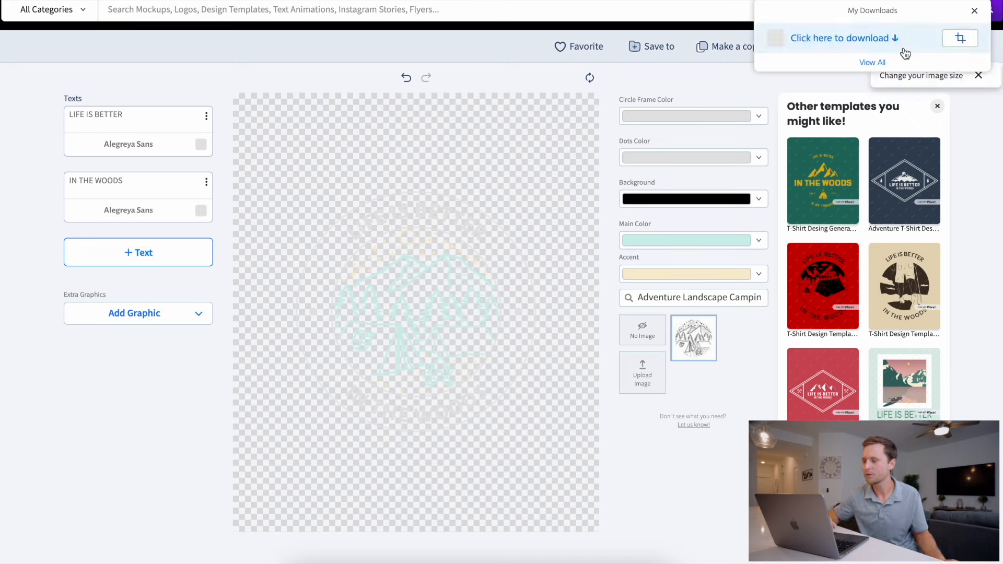
click(853, 40)
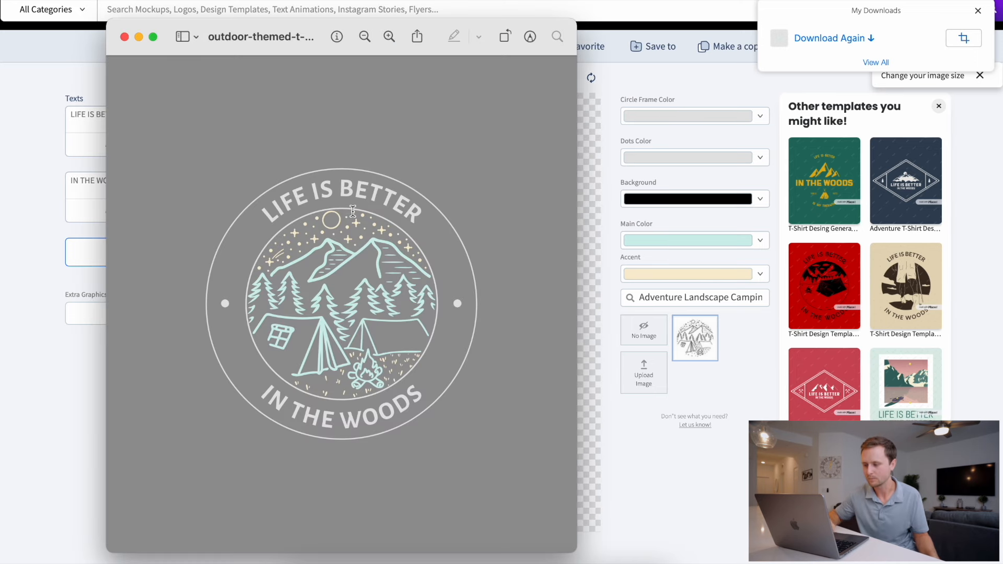
scroll(353, 211, up, 15)
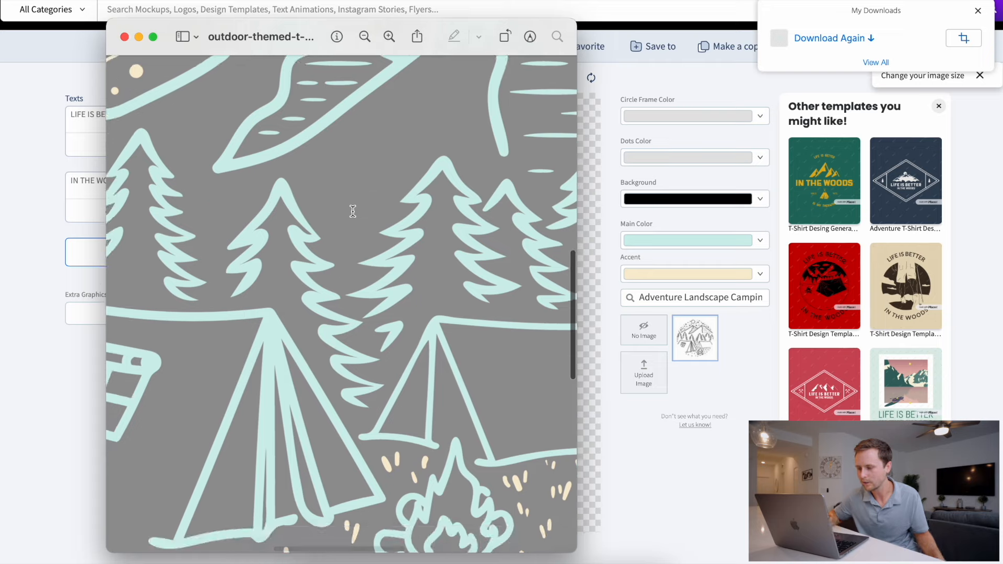
Step: View the entire badge design in the downloaded image
scroll(353, 211, down, 15)
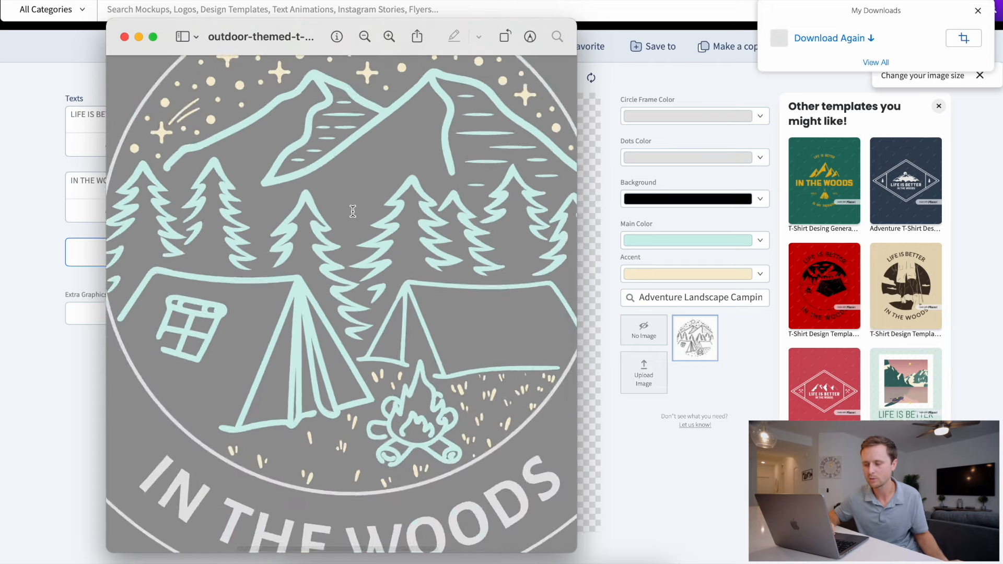
scroll(356, 256, down, 3)
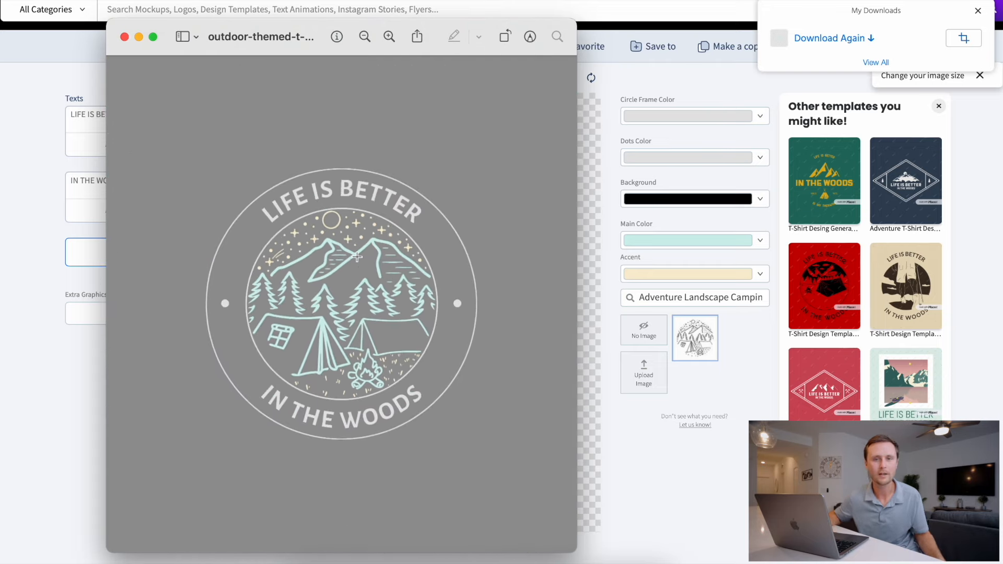
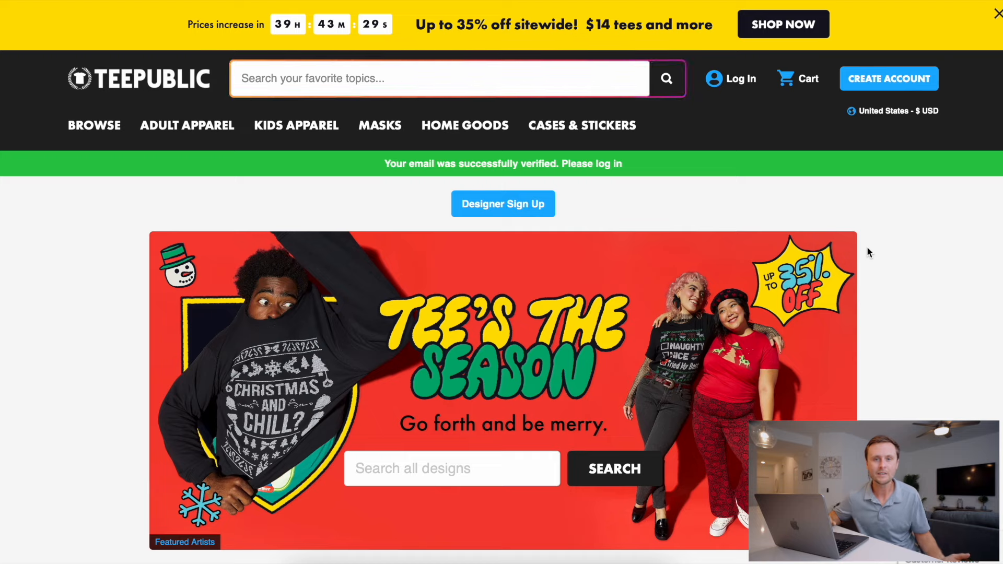
Step: Switch to TeePublic, log in to the account and open the design uploader with ProTeeShop as the storefront name
click(739, 83)
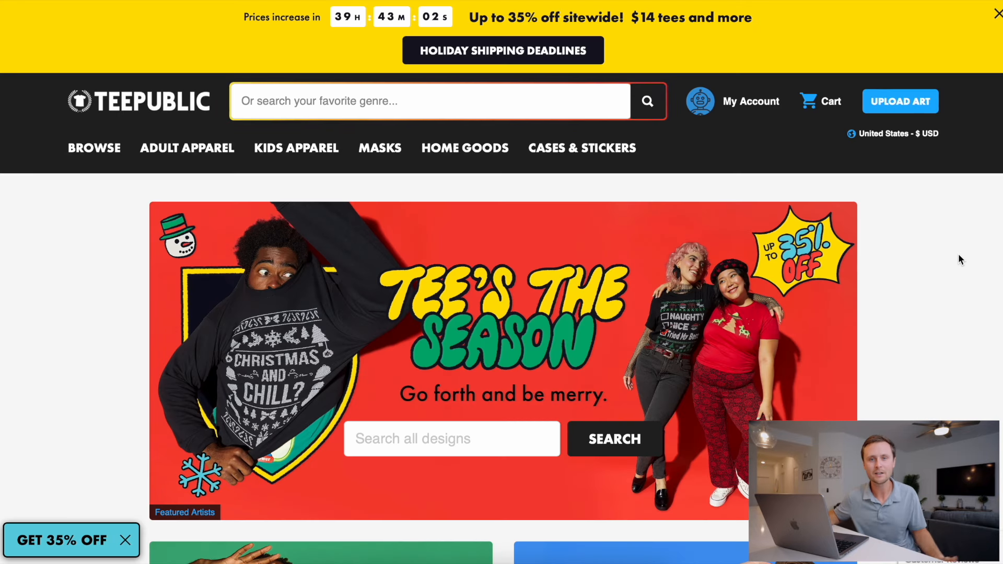
mouse_move(754, 119)
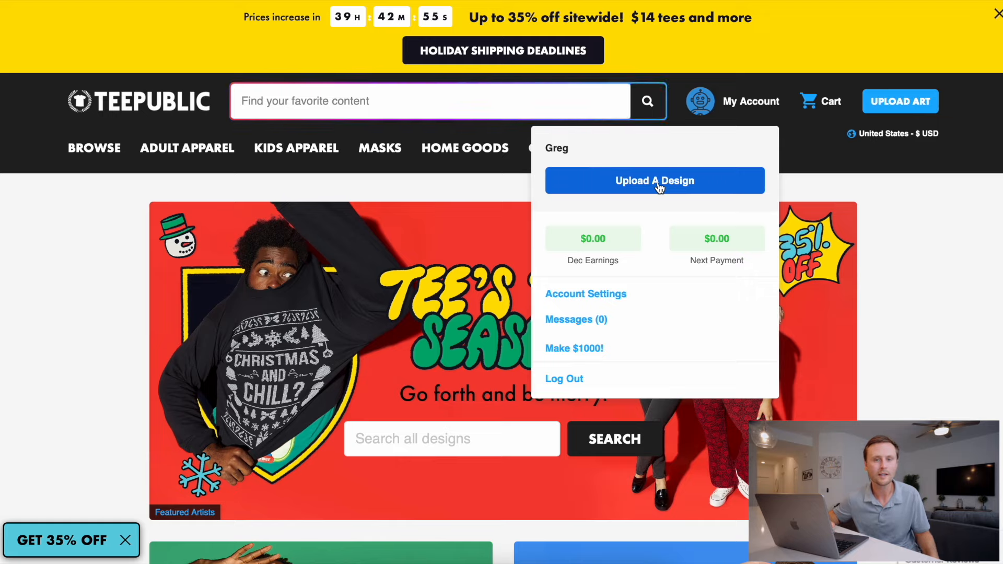
click(660, 185)
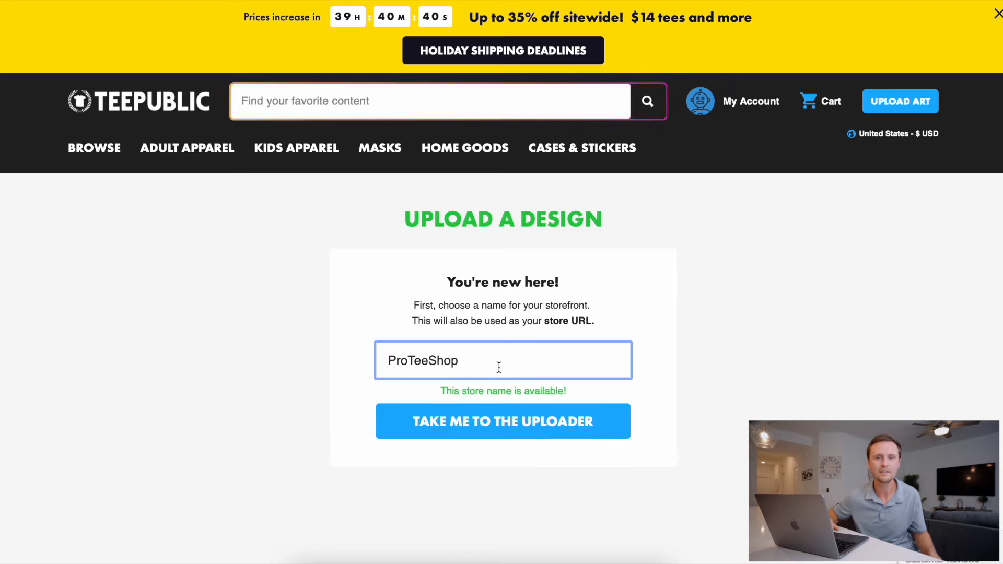
click(496, 434)
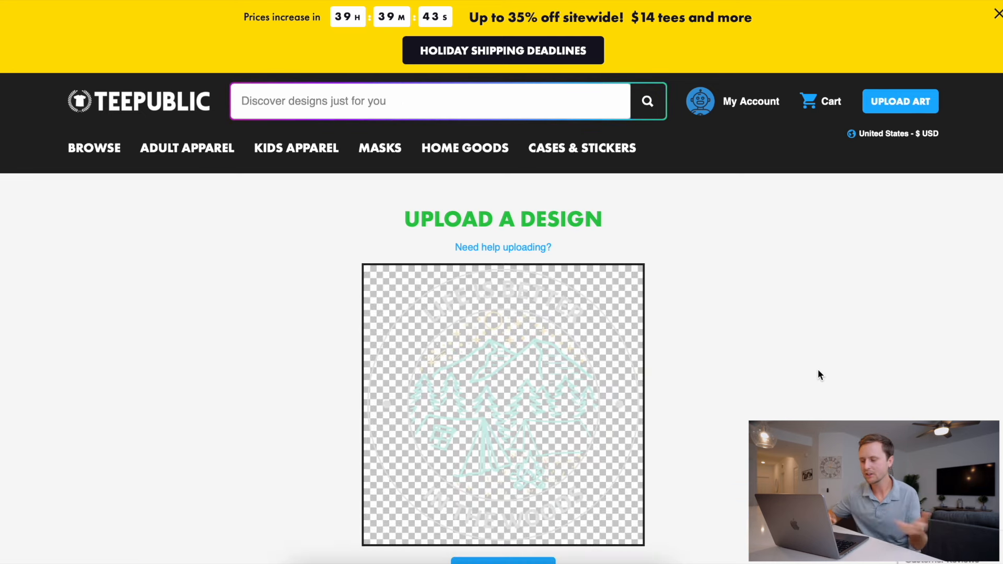
Step: Examine the uploaded artwork, the file requirements, the design details form and the product options on the upload page
scroll(818, 373, down, 3)
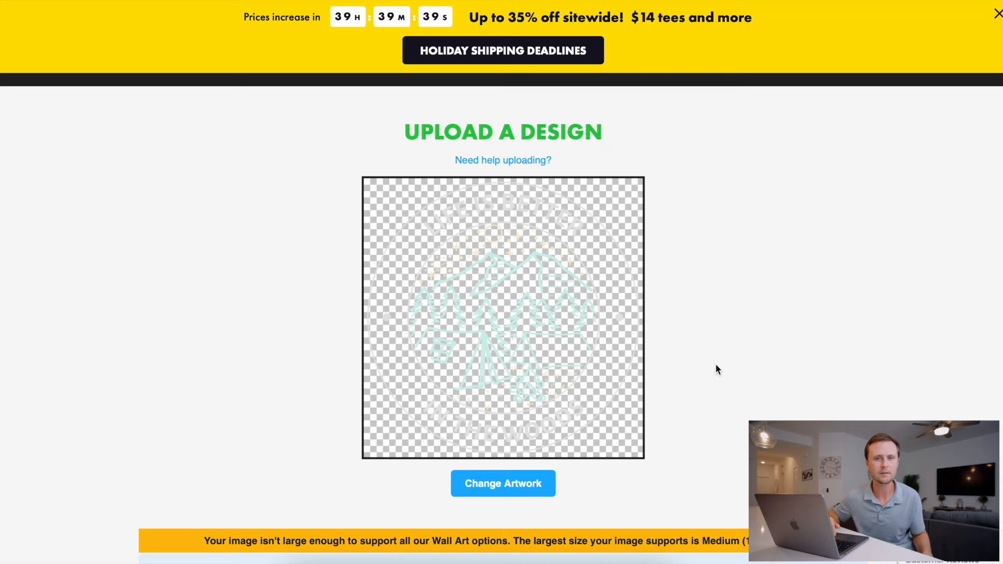
scroll(802, 366, down, 2)
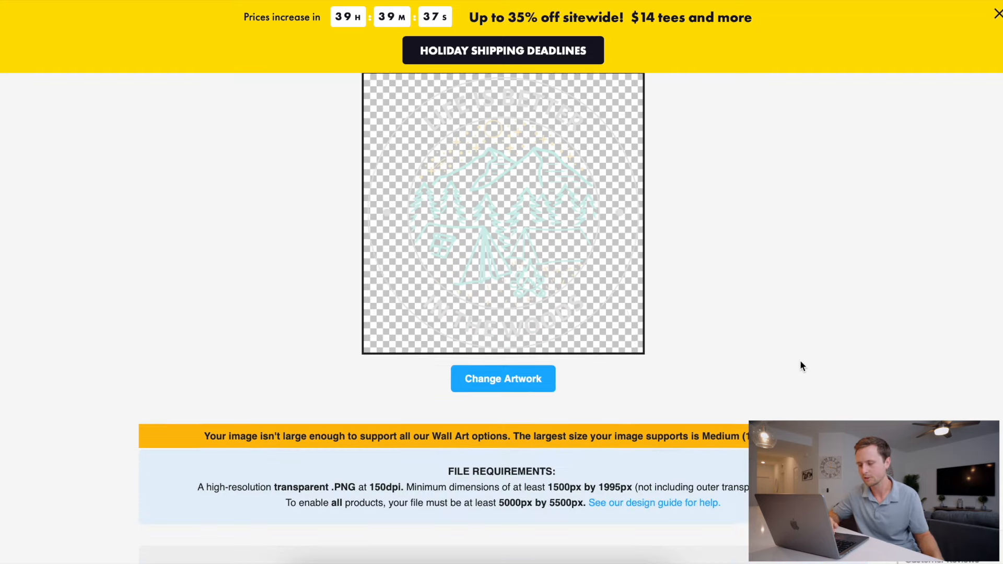
scroll(802, 366, down, 5)
scroll(800, 365, down, 4)
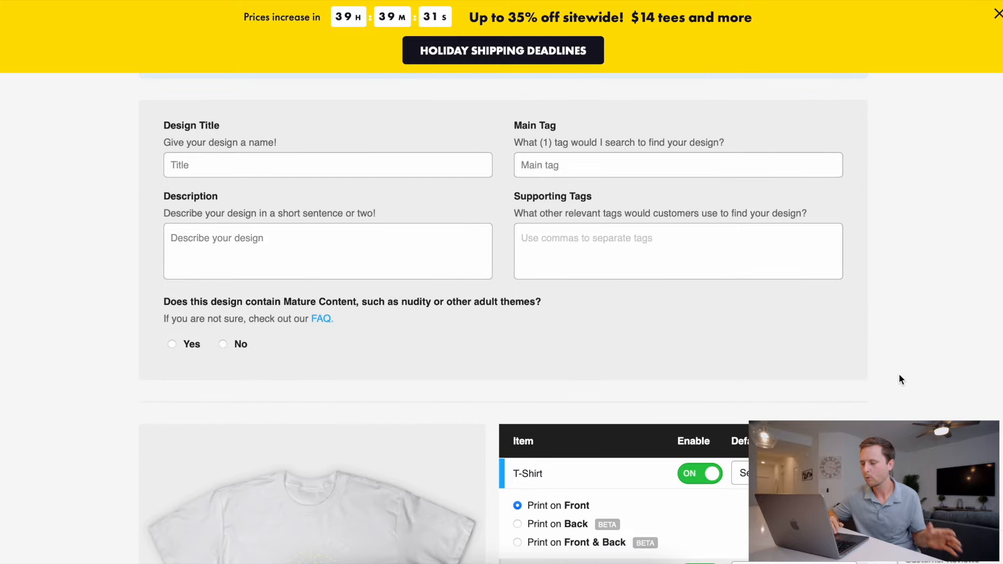
scroll(899, 374, down, 6)
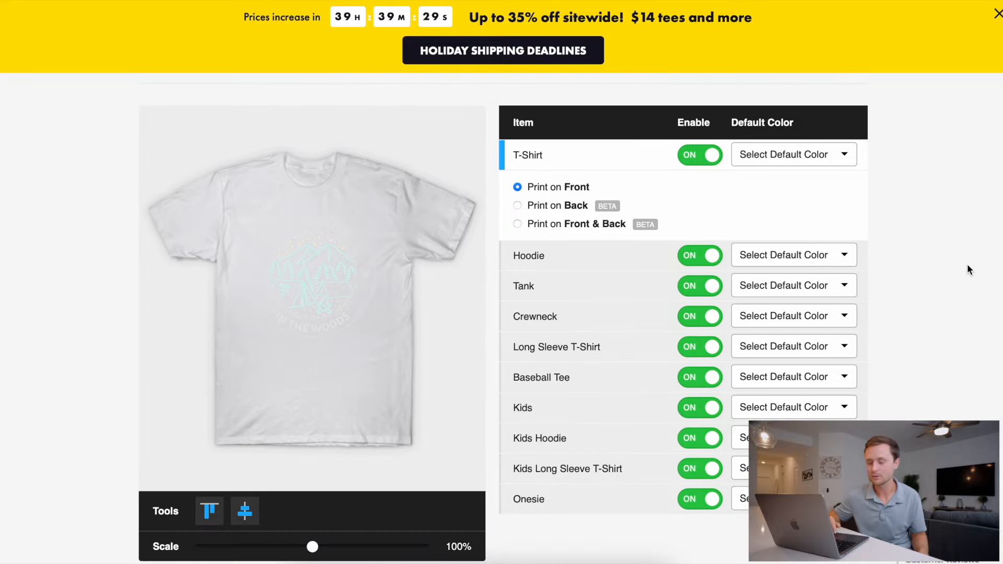
scroll(967, 265, up, 4)
scroll(909, 252, up, 5)
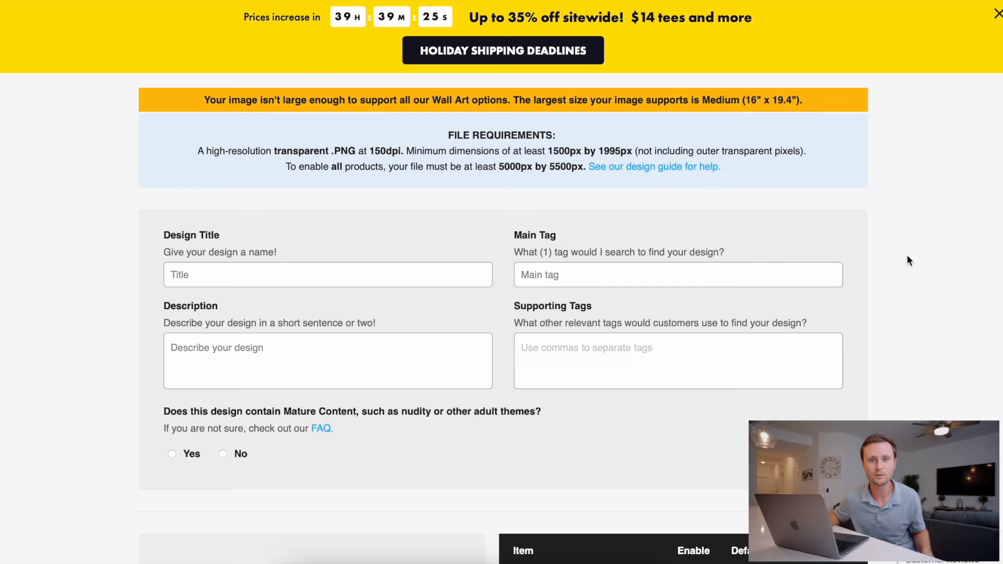
Step: Enter "Life Is Better In The Woods Camping" as both the design title and the description
scroll(907, 256, down, 2)
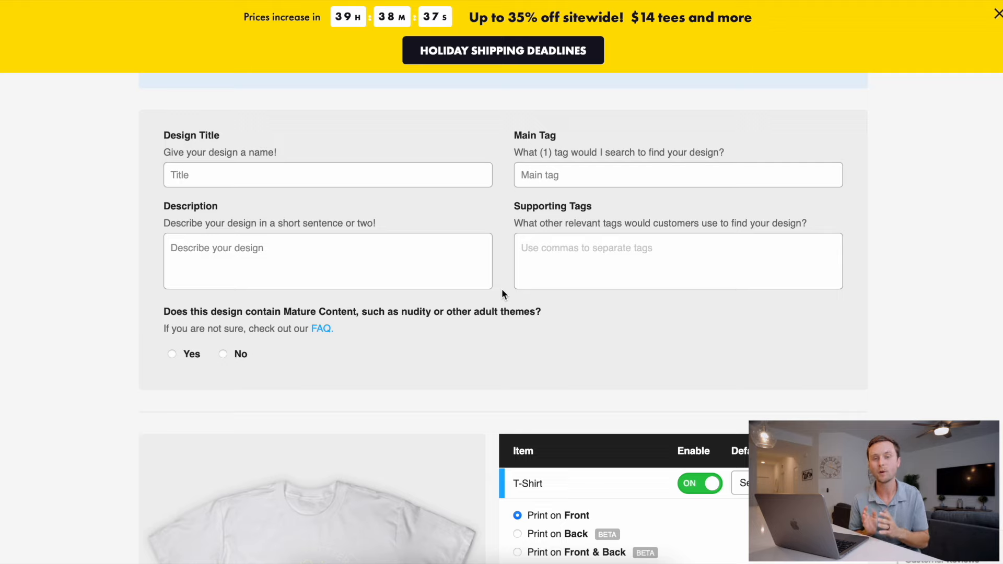
click(329, 175)
text(Life Is Better In The Woods Camping)
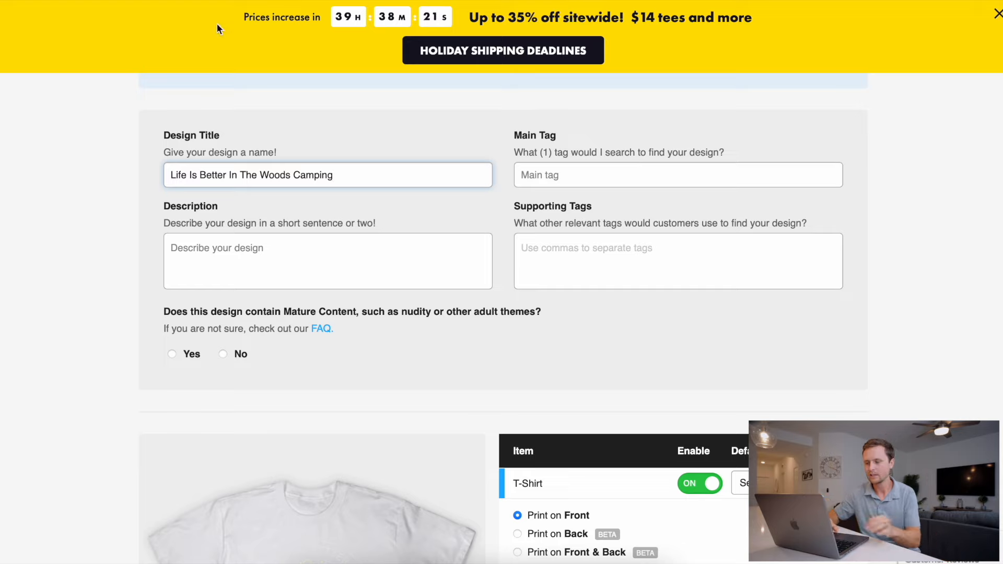
drag(351, 173, 159, 172)
key(super+c)
click(207, 252)
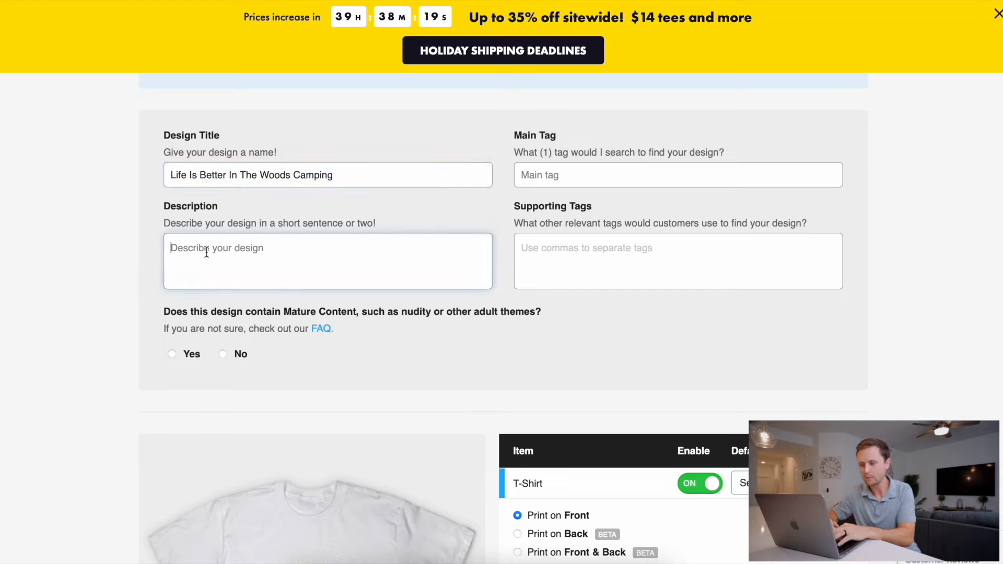
key(super+v)
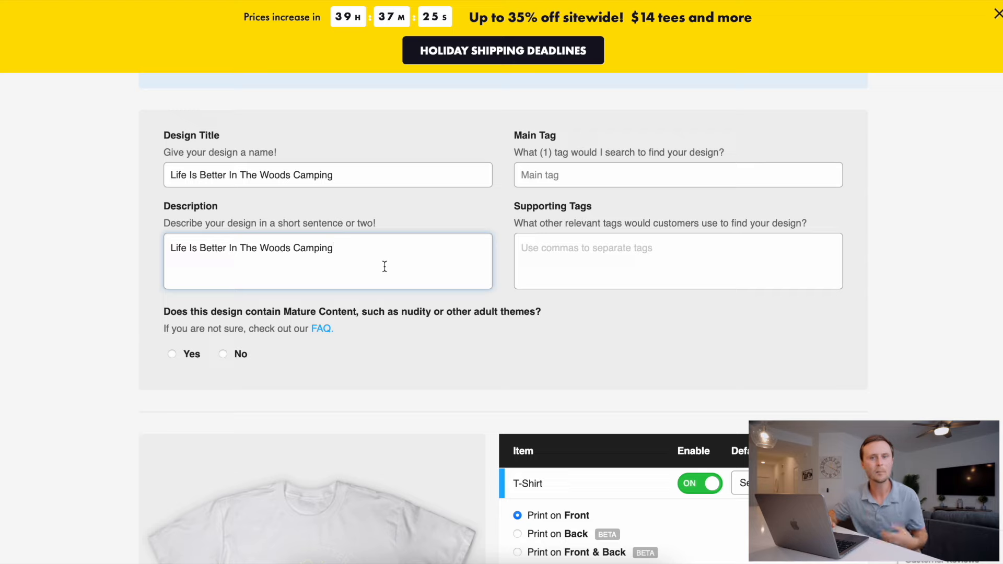
Step: Set the design's main tag to the suggested tag "camping"
click(568, 179)
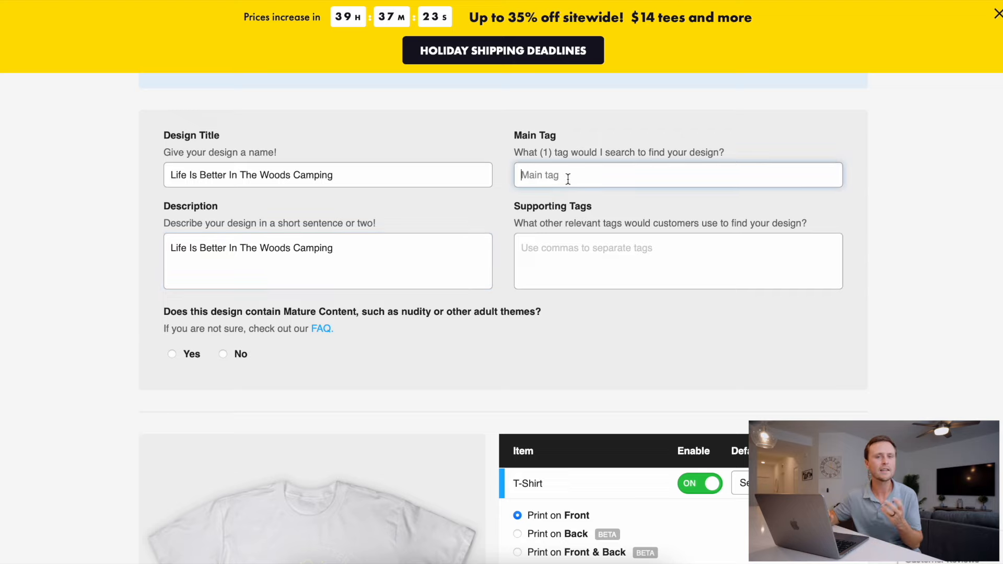
text(camping)
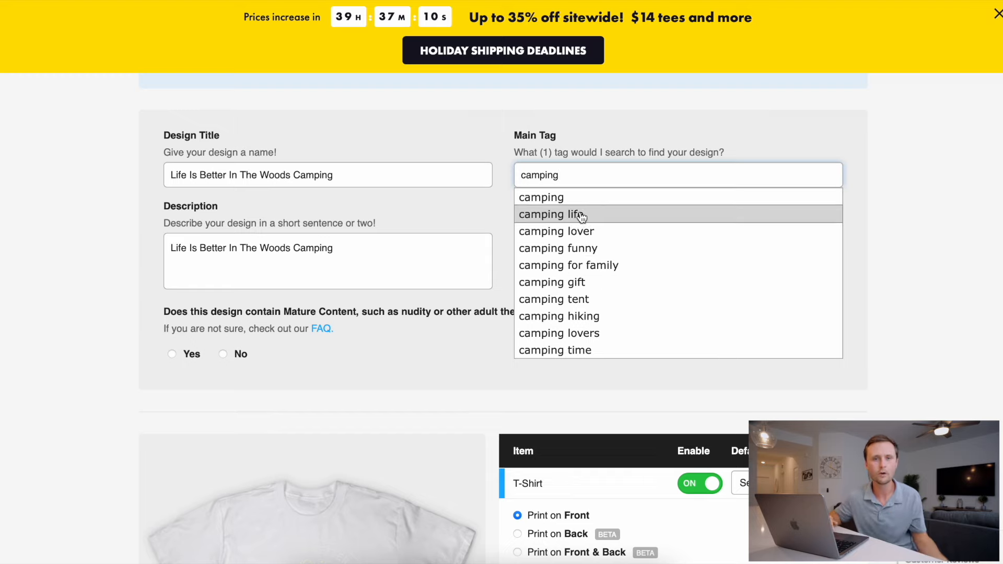
click(545, 198)
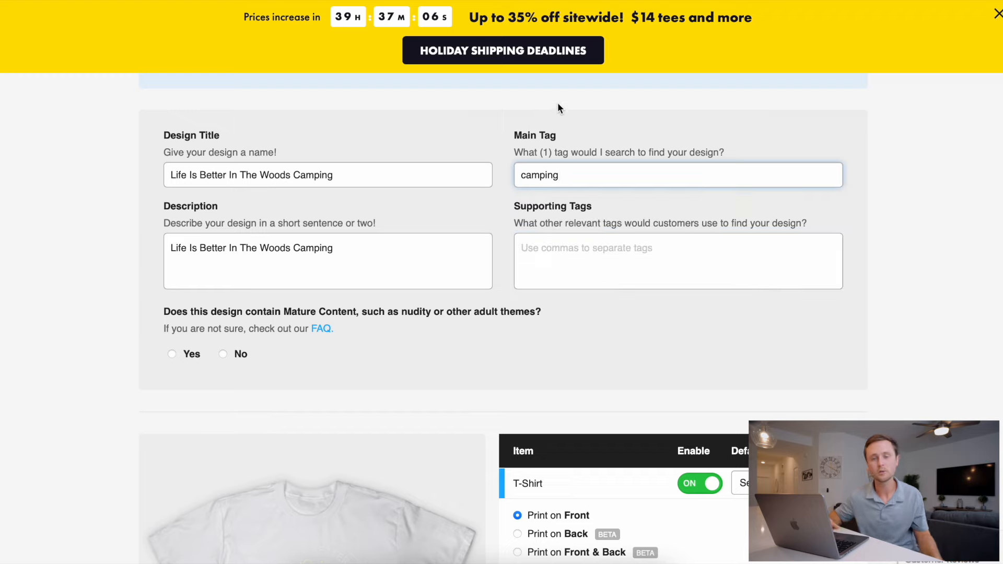
Step: Add the suggested supporting tags hiking, nature, adventure, travel, mountain, forest and vacation
click(570, 260)
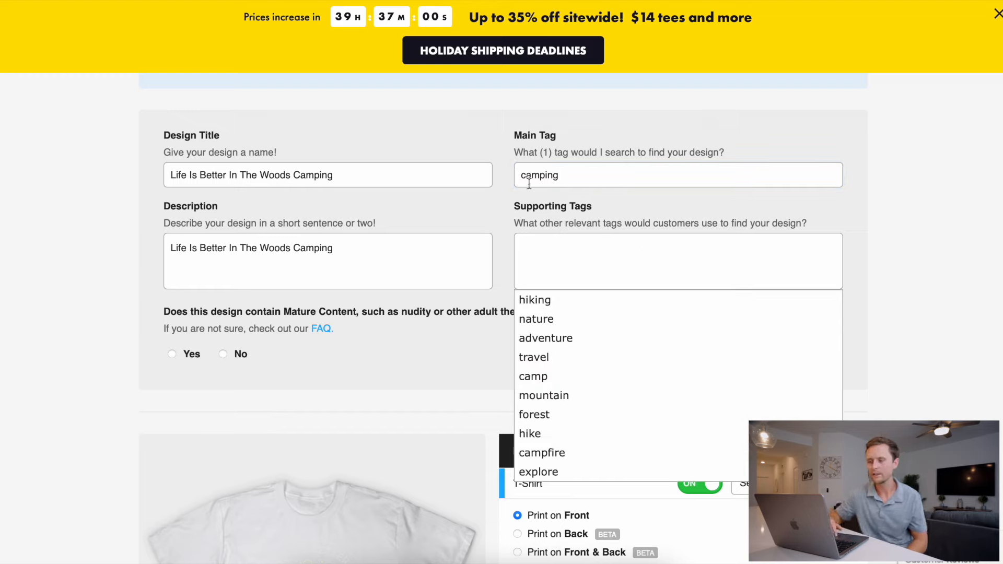
click(538, 301)
click(593, 260)
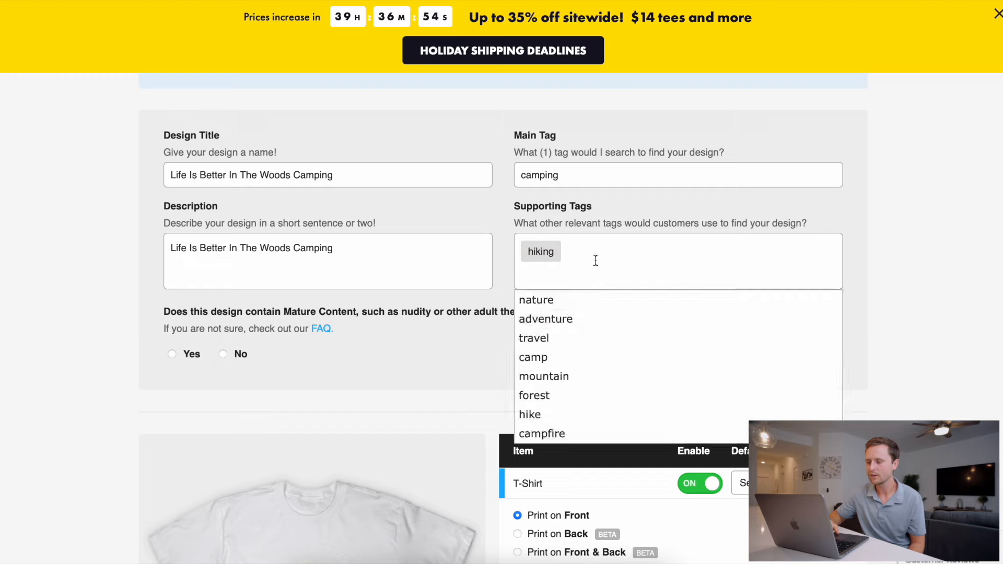
click(537, 300)
click(592, 283)
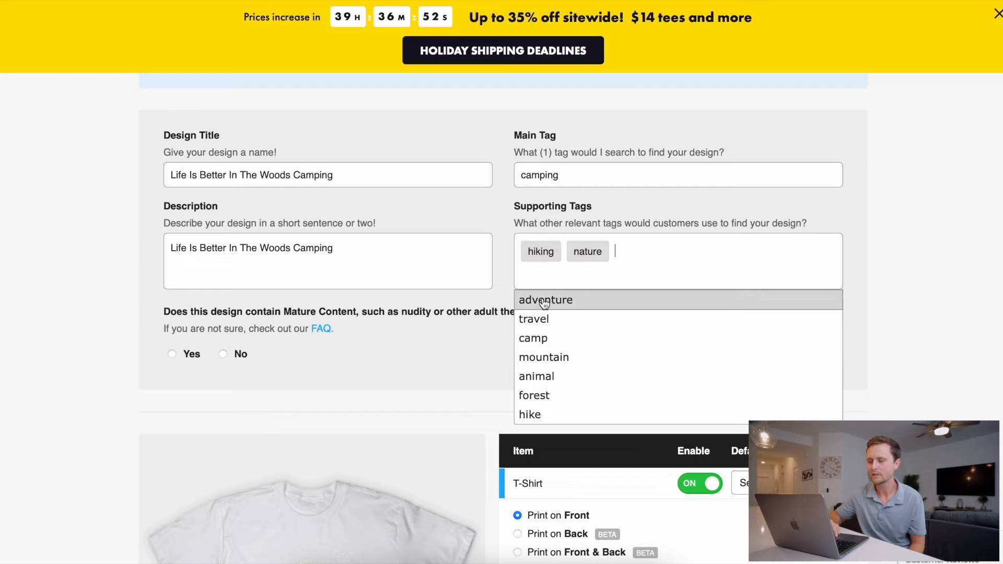
click(544, 299)
click(541, 302)
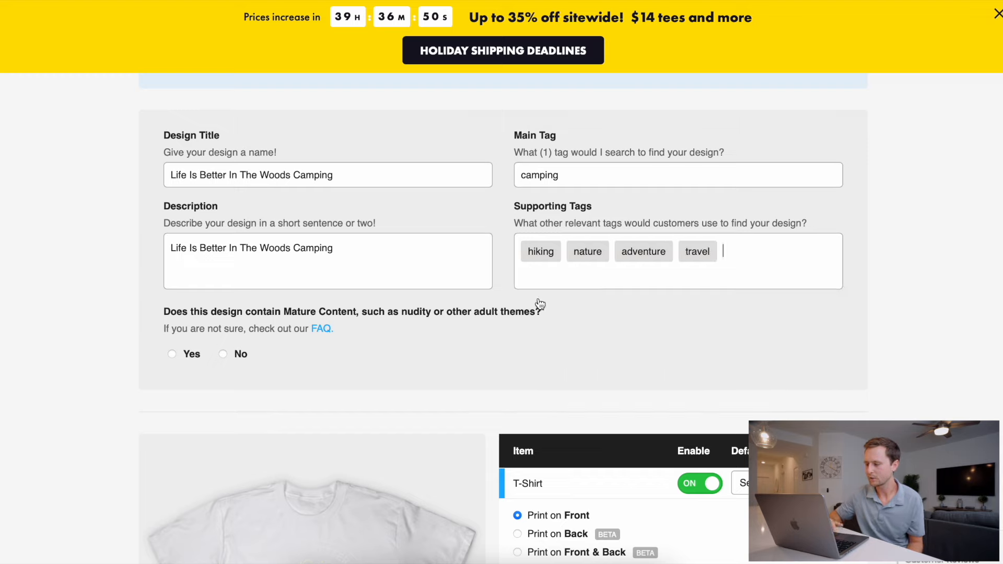
click(744, 277)
click(546, 303)
click(766, 285)
click(543, 301)
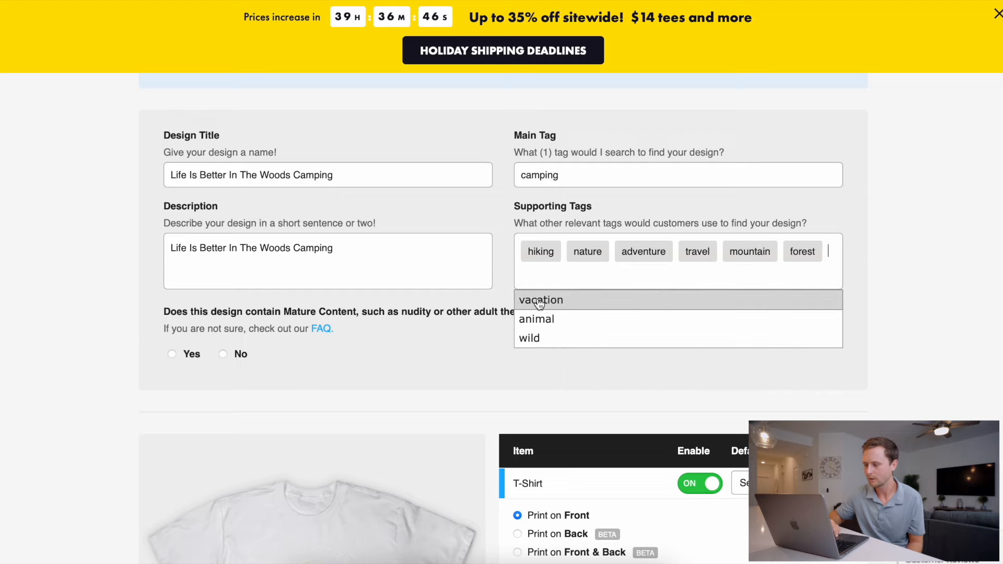
click(540, 303)
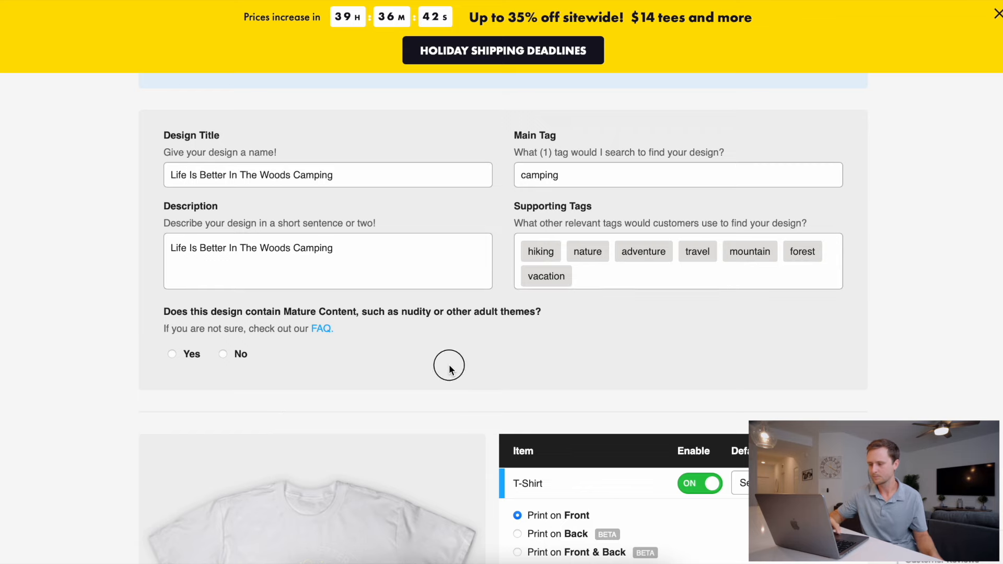
Step: Answer No to the mature content question for the design
scroll(237, 302, down, 1)
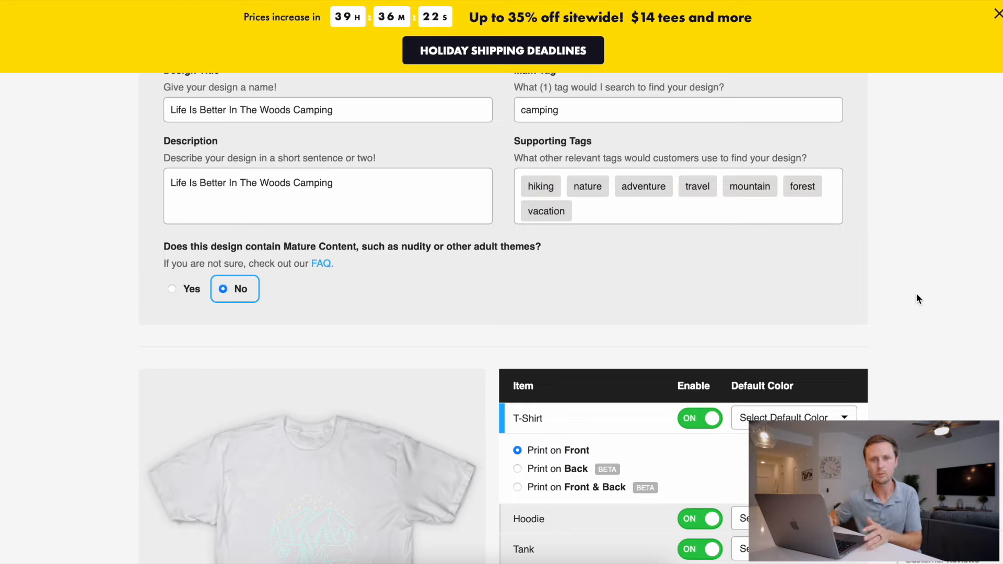
scroll(918, 298, up, 2)
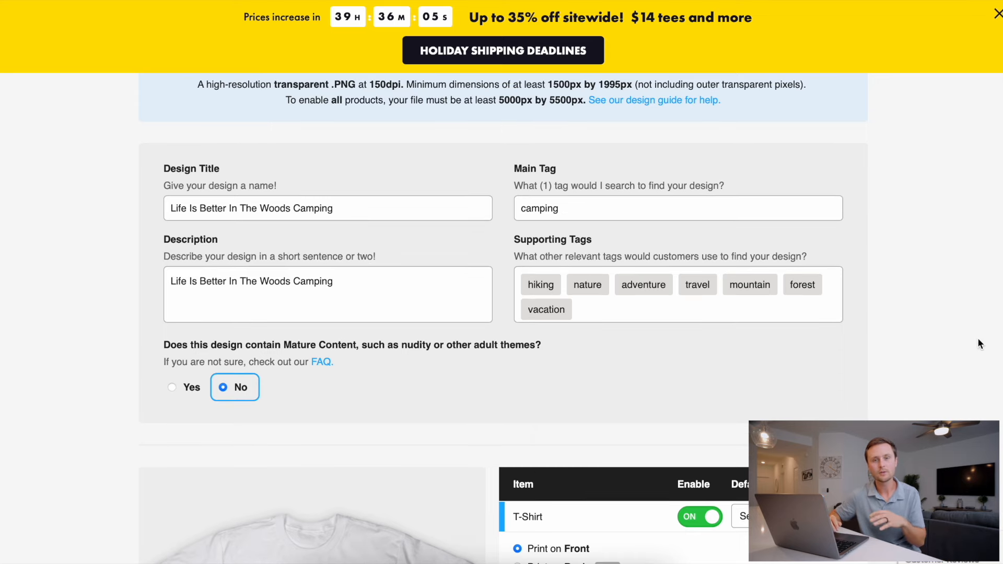
Step: Review the product previews and available colors, and show the design on a dark red T-shirt using its default color choice
scroll(978, 344, down, 7)
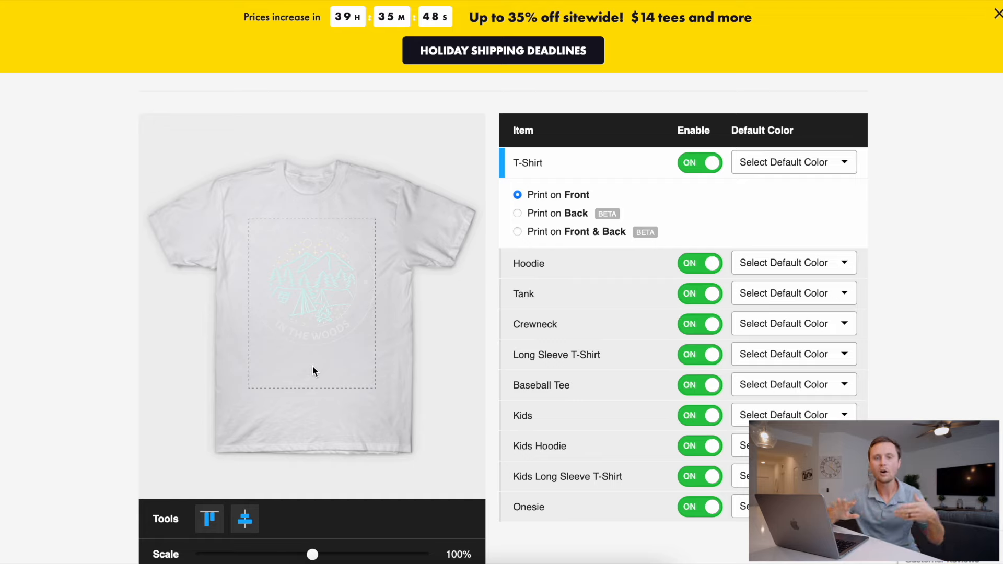
scroll(312, 369, down, 5)
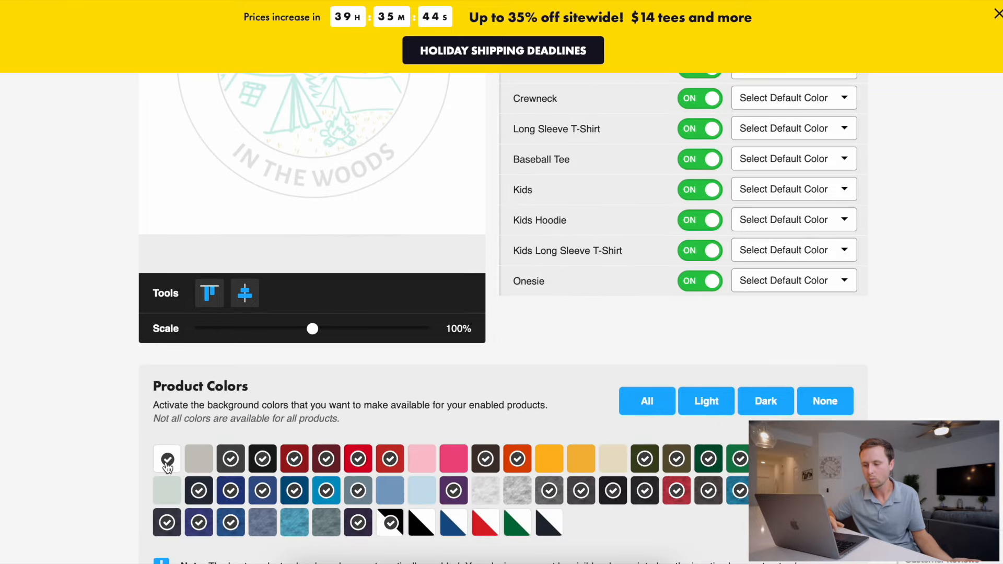
scroll(47, 296, up, 3)
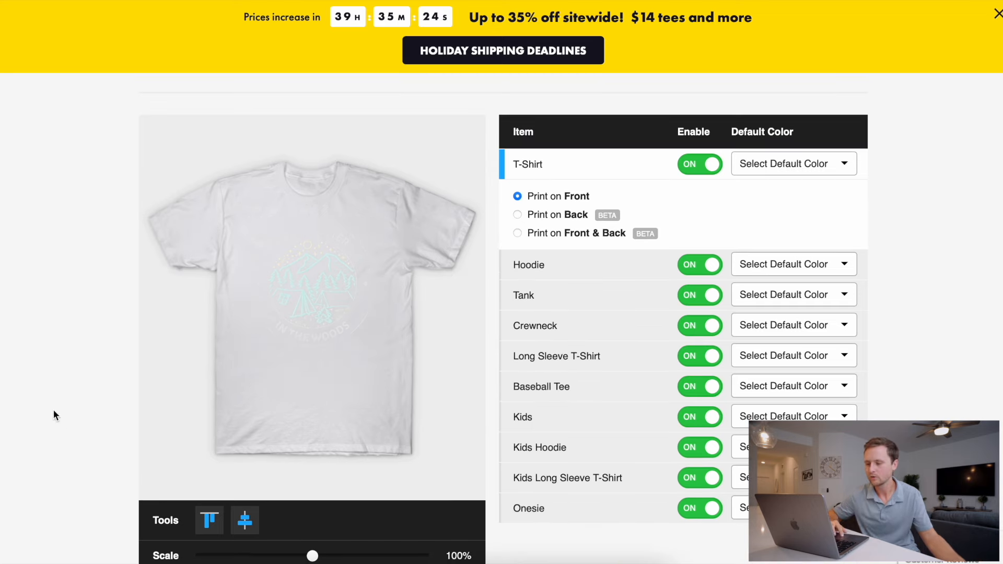
click(820, 164)
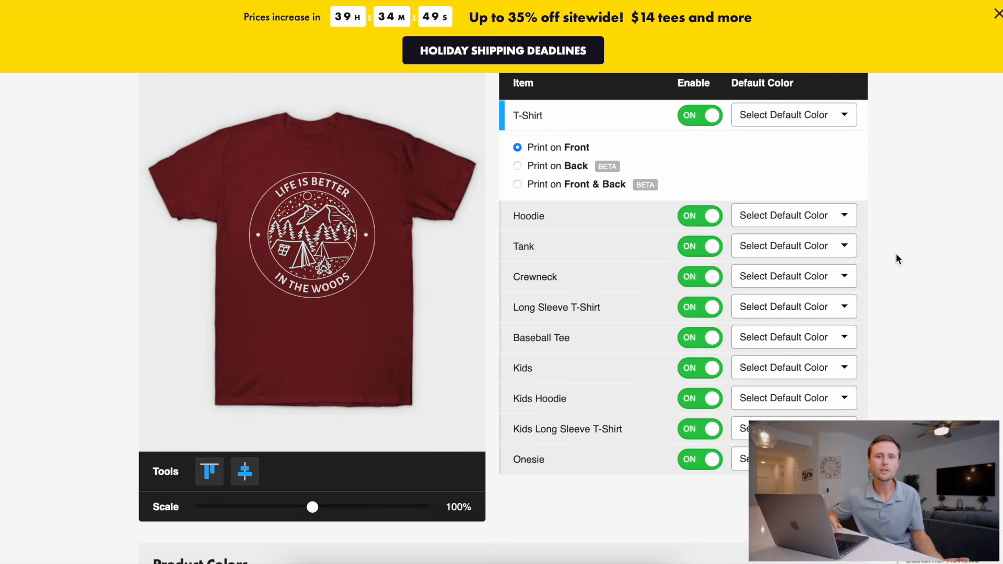
Step: Limit the available product colors to the Dark set and check the T-shirt preview
scroll(896, 256, down, 1)
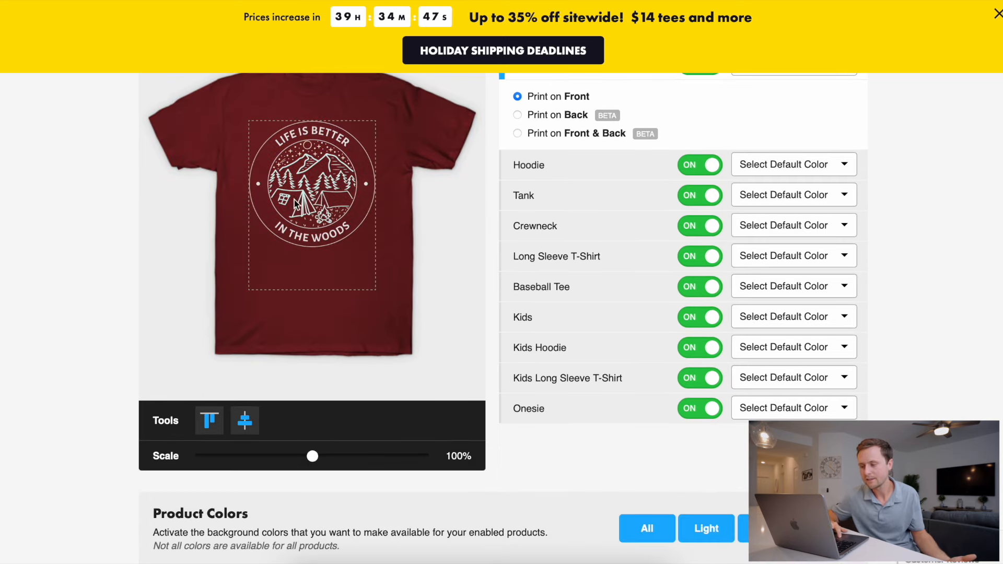
scroll(911, 405, down, 3)
scroll(911, 409, down, 1)
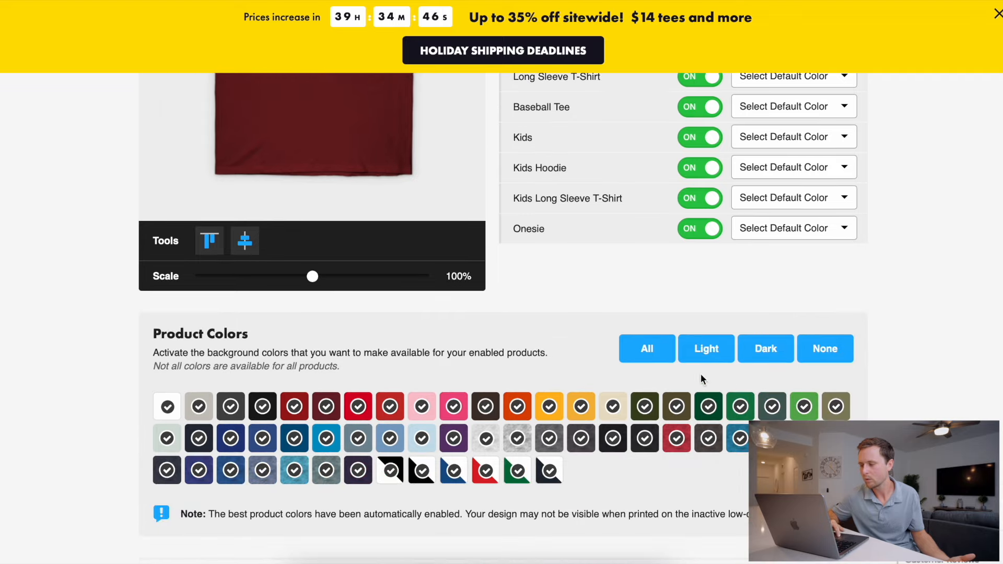
click(766, 350)
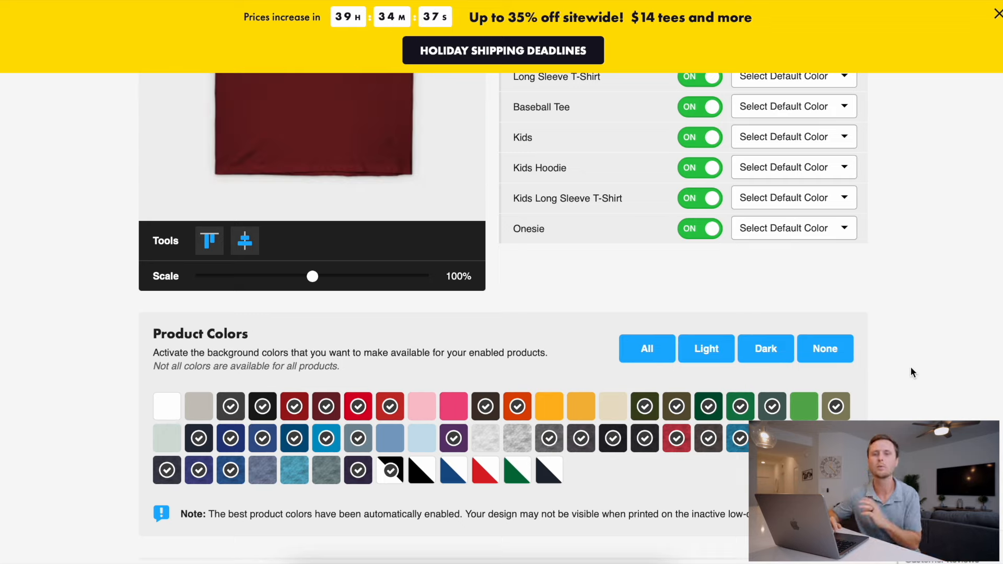
scroll(911, 366, up, 5)
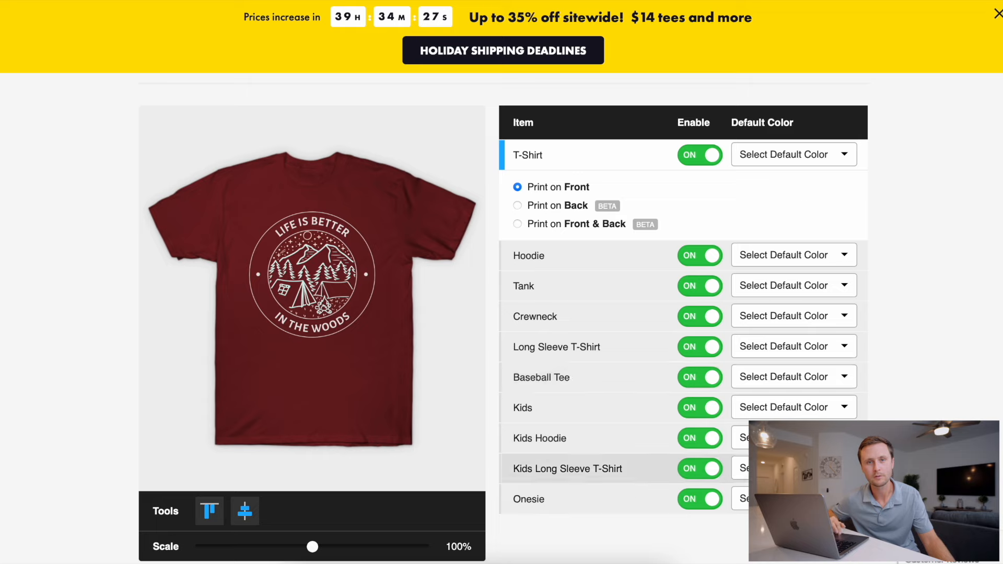
Step: Set the T-shirt's default color to Black and the baseball tee's default color to Black/White
click(807, 149)
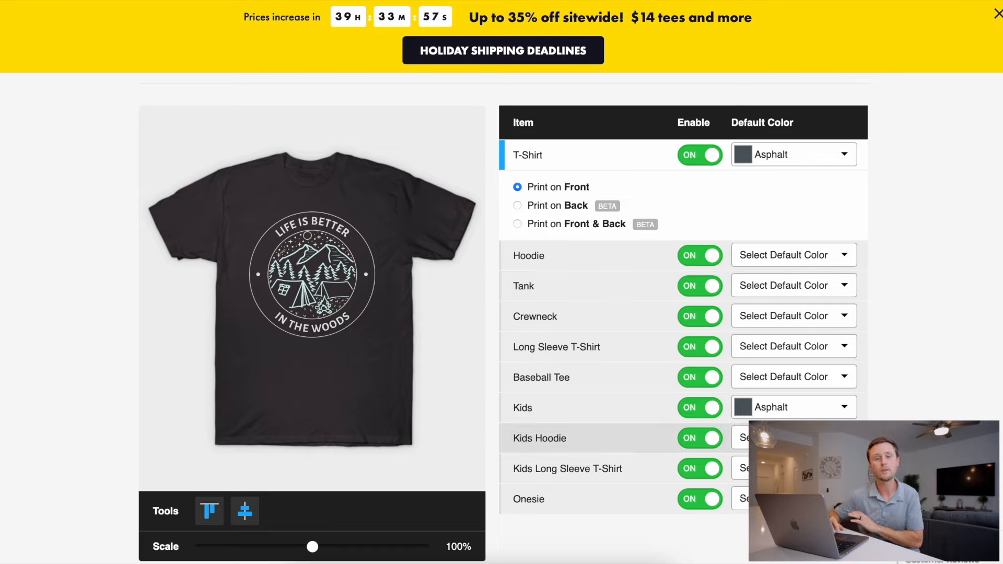
click(826, 155)
click(760, 246)
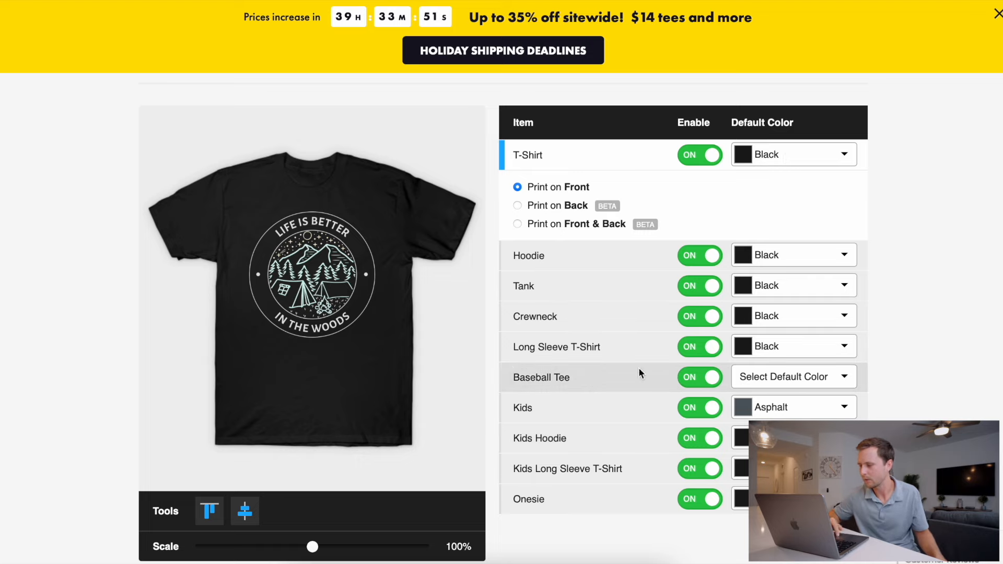
click(814, 378)
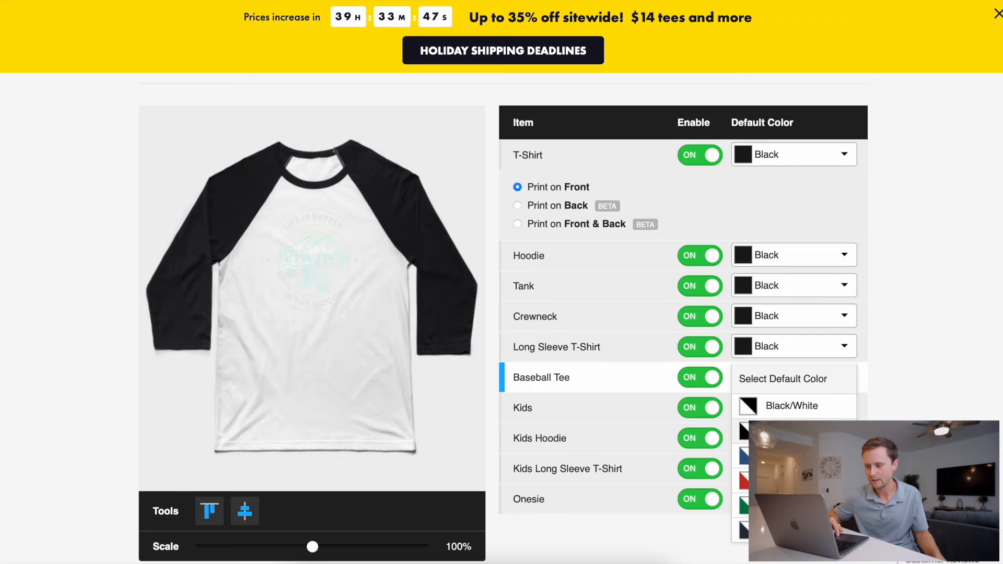
click(789, 406)
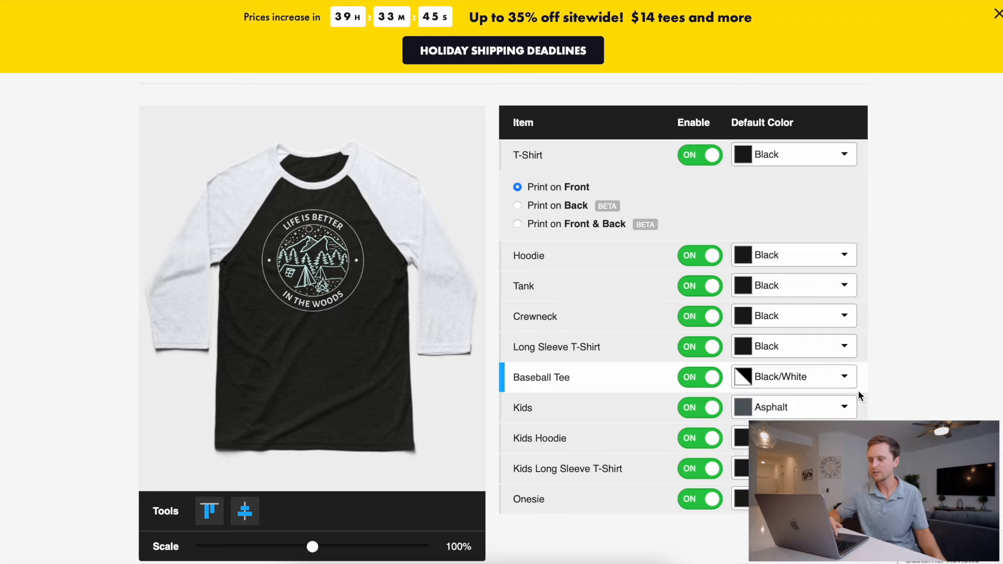
Step: Check the design on the T-shirt preview and set the T-shirt's default color to Asphalt
click(598, 156)
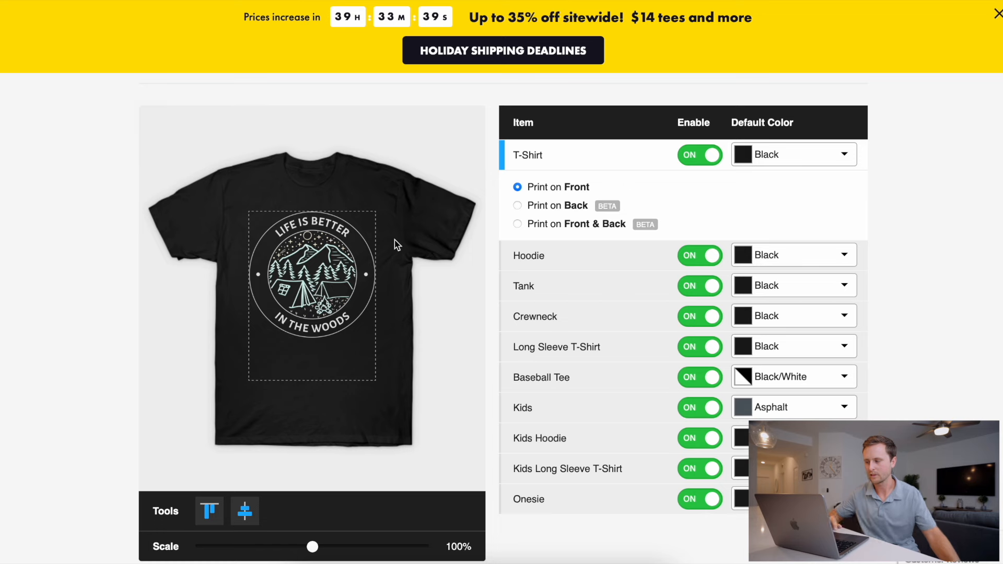
scroll(397, 244, down, 5)
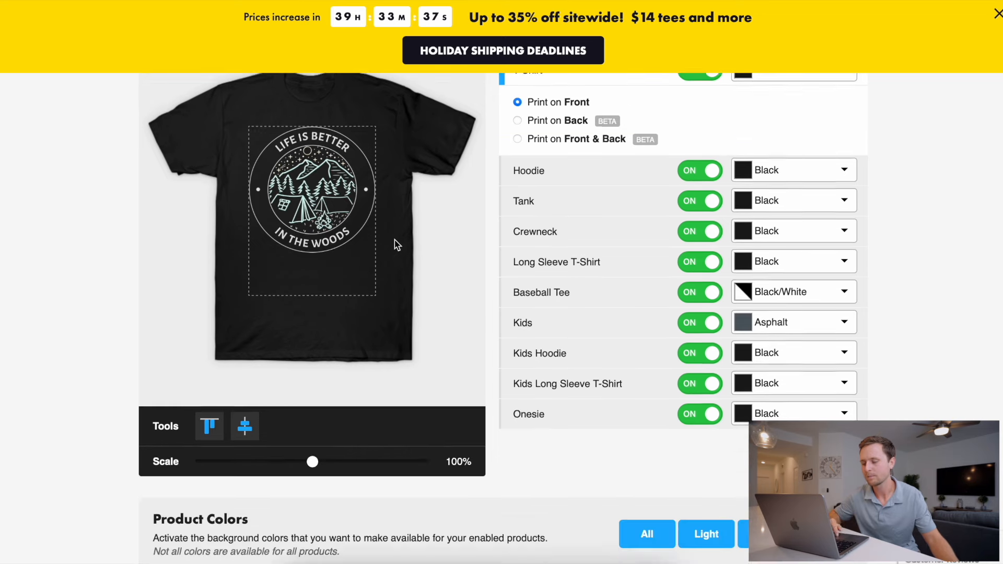
scroll(400, 241, down, 1)
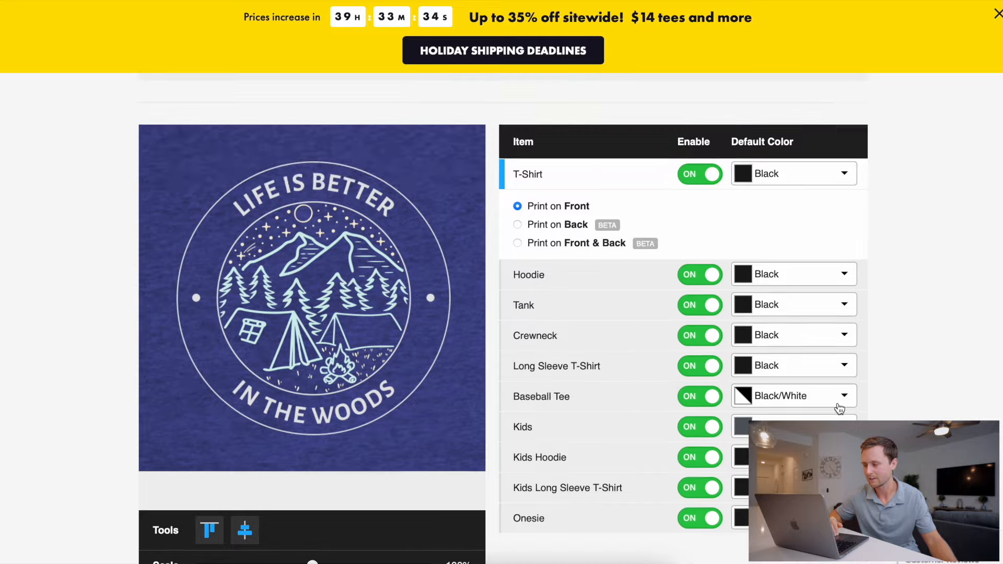
scroll(860, 402, down, 1)
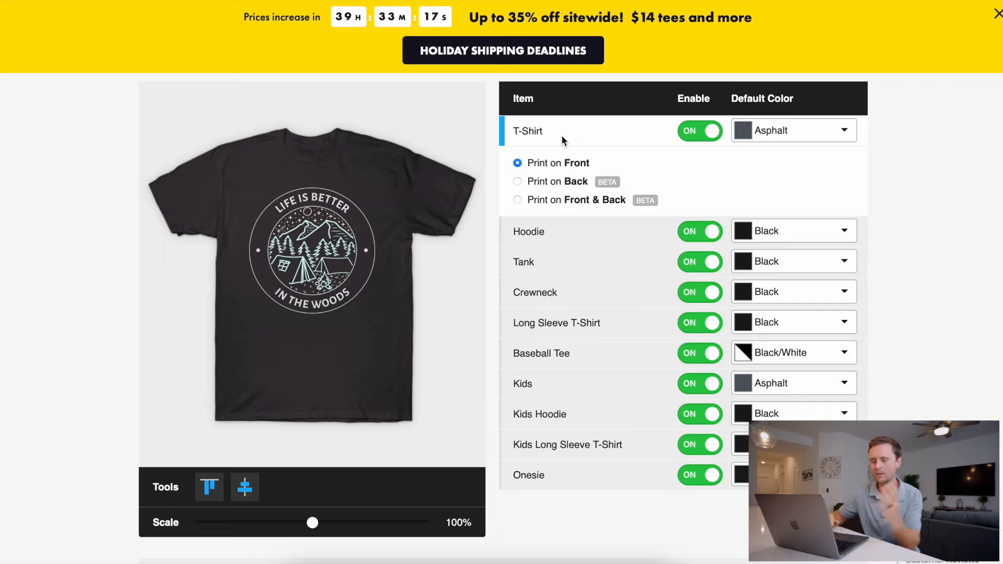
Step: Preview the design on the hoodie, tank, crewneck, long sleeve T-shirt, baseball tee, kids items and onesie, and check the enabled product colors
click(559, 226)
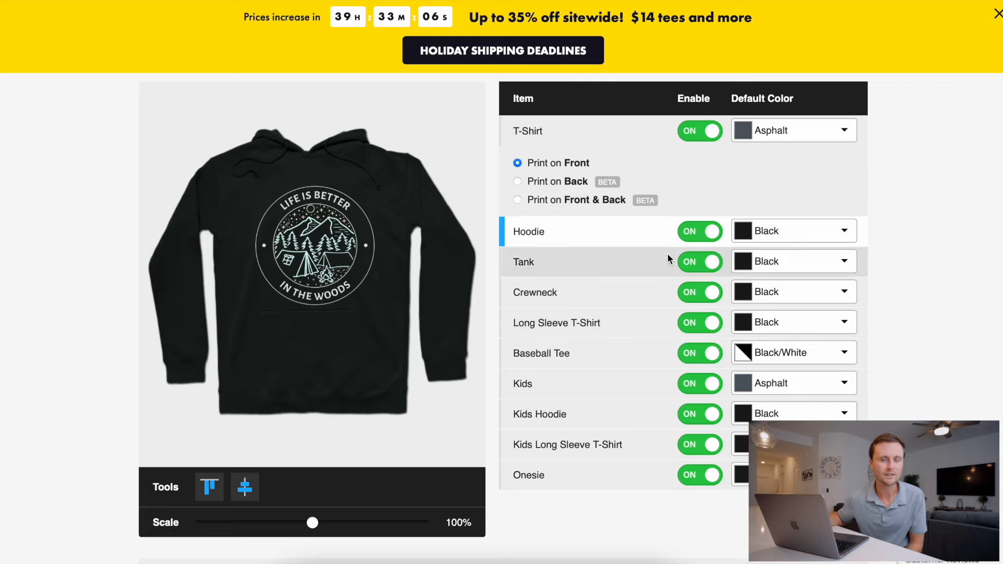
click(585, 268)
click(543, 291)
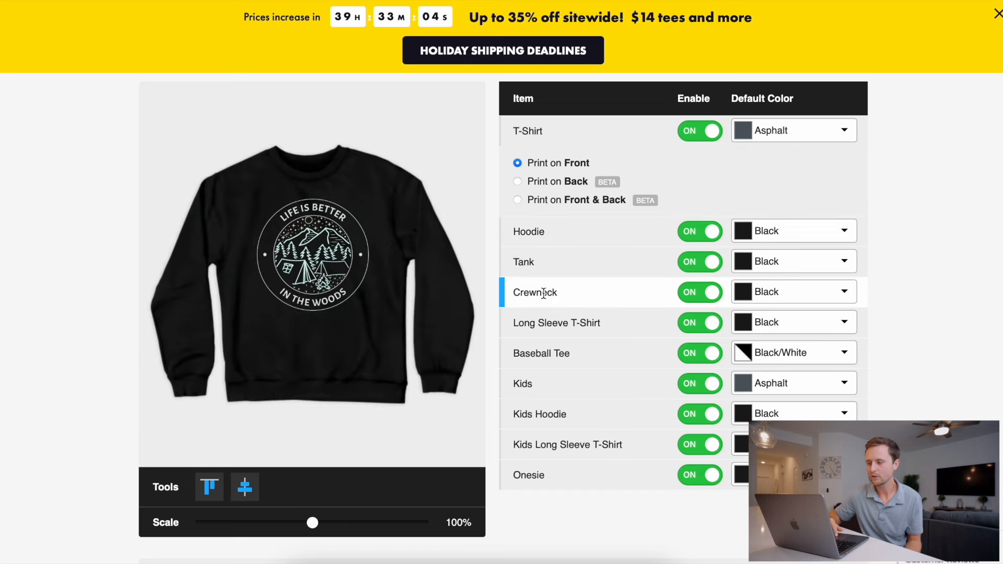
click(550, 321)
click(524, 355)
click(529, 386)
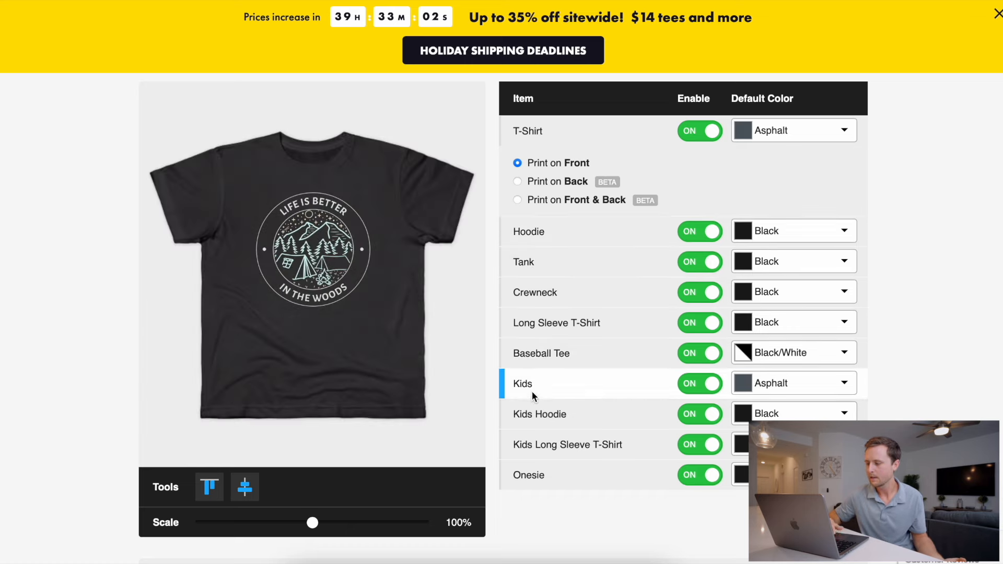
click(537, 415)
click(537, 446)
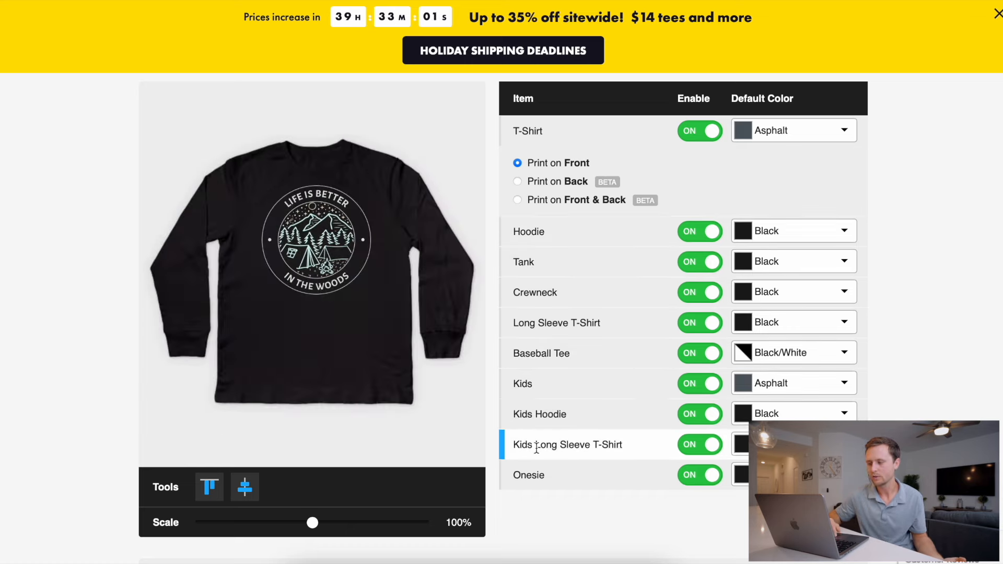
click(536, 476)
scroll(503, 318, down, 9)
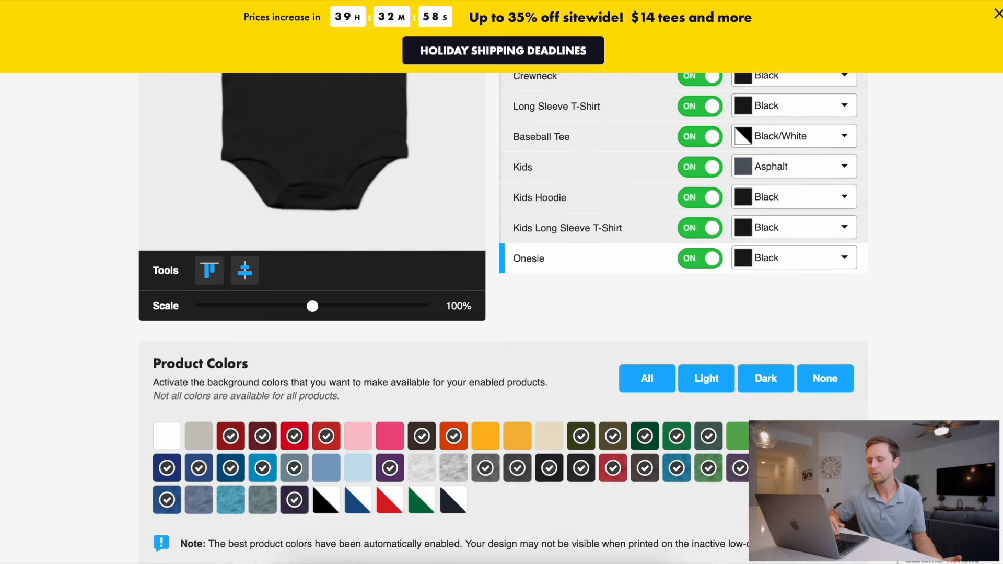
Step: Place the artwork on one side of the mug and scale it down to 81%
scroll(503, 318, down, 5)
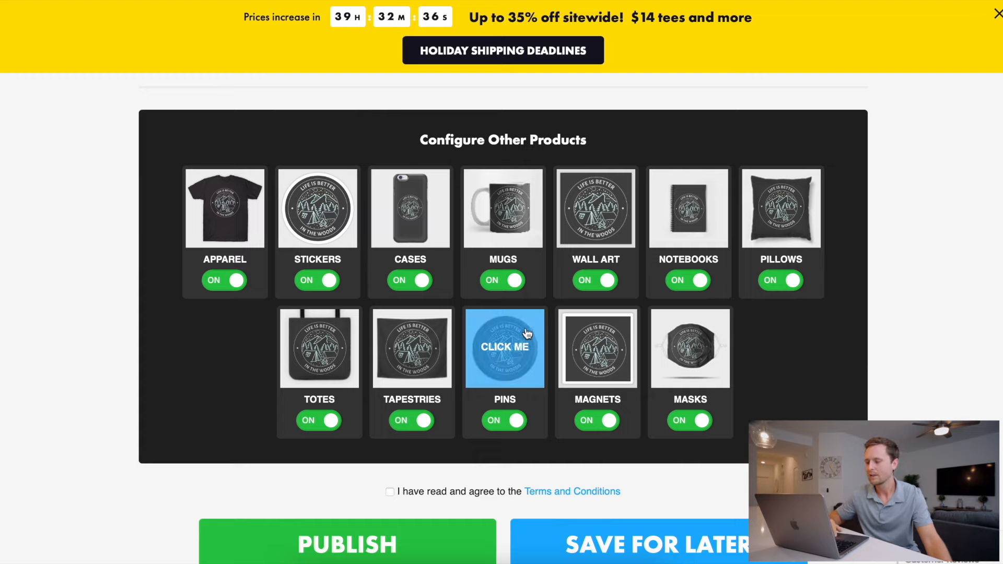
scroll(524, 215, down, 5)
scroll(524, 215, up, 14)
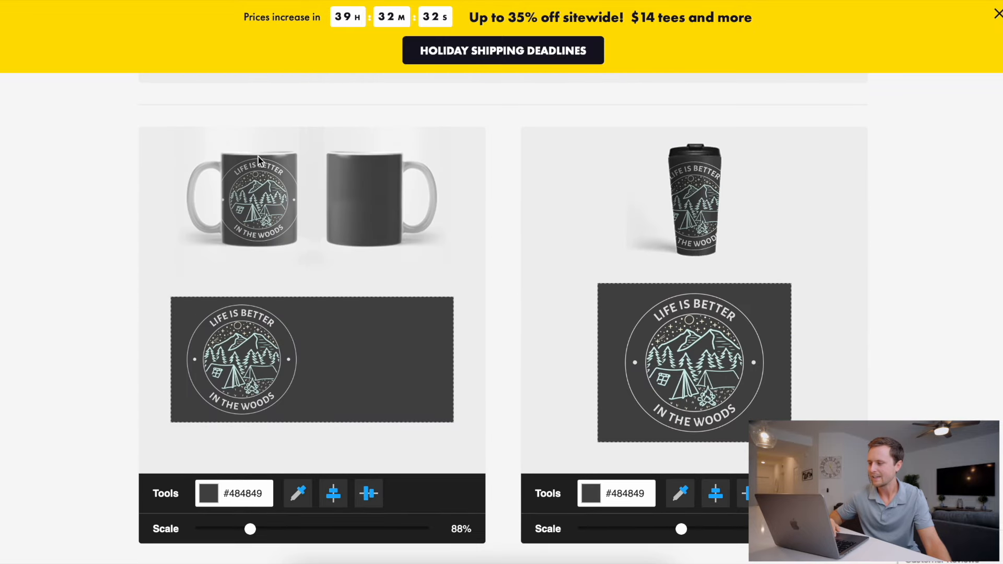
drag(250, 533, 248, 535)
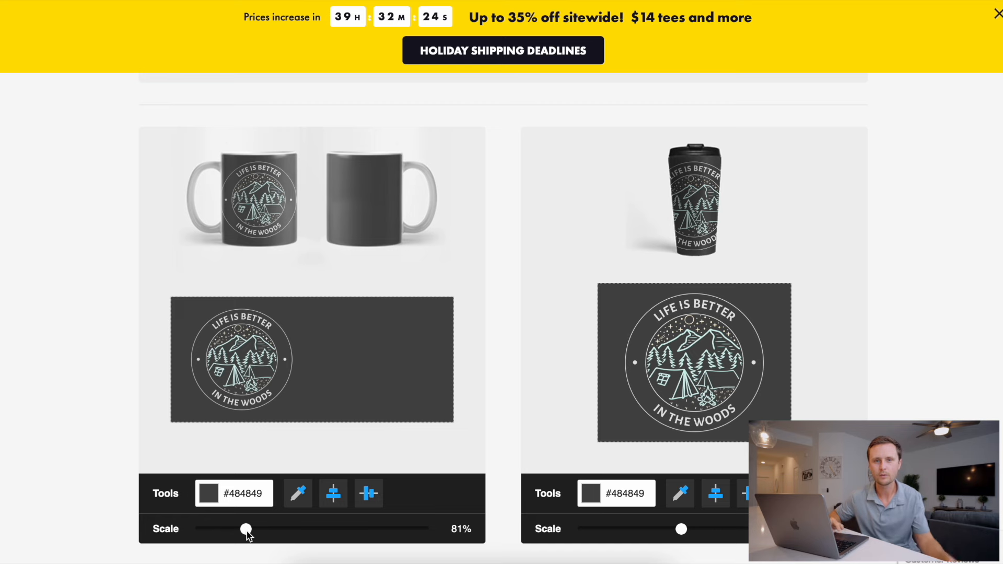
Step: Disable stickers, cases, mugs, wall art, notebooks, pillows, masks, magnets, pins, tapestries and totes, keeping only apparel enabled
scroll(886, 336, down, 8)
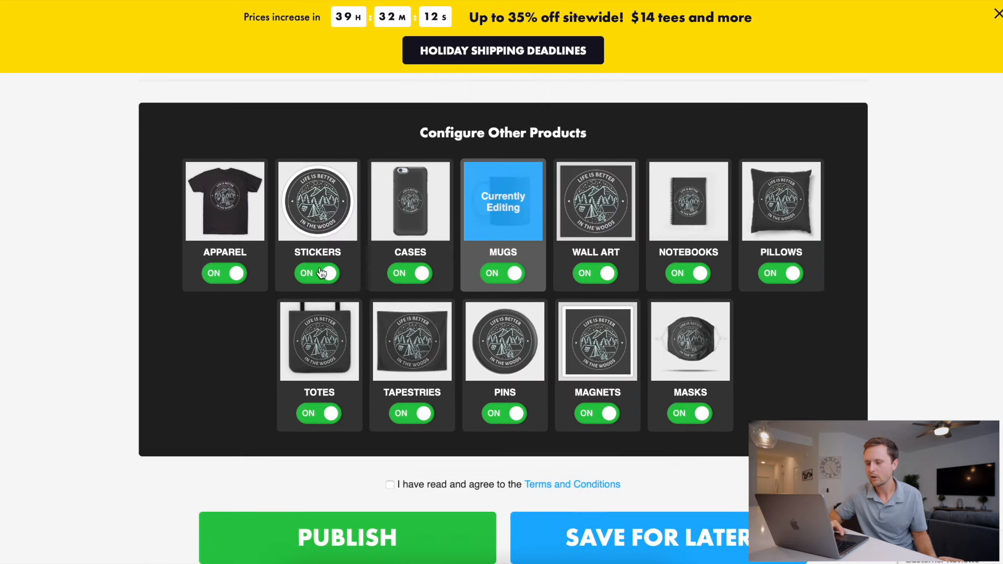
click(322, 273)
click(420, 273)
click(502, 273)
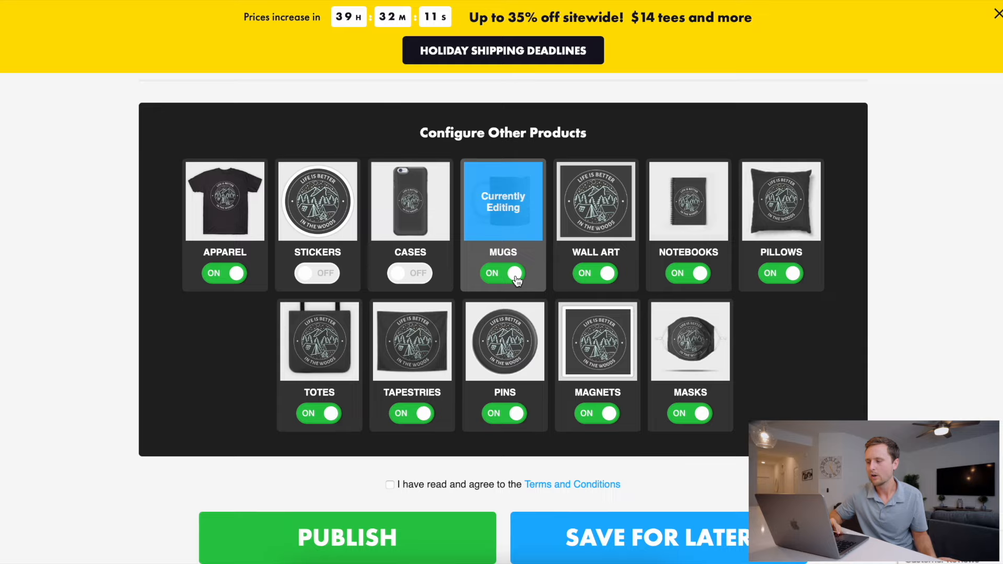
click(595, 272)
click(679, 271)
click(787, 272)
click(683, 415)
click(586, 421)
click(491, 416)
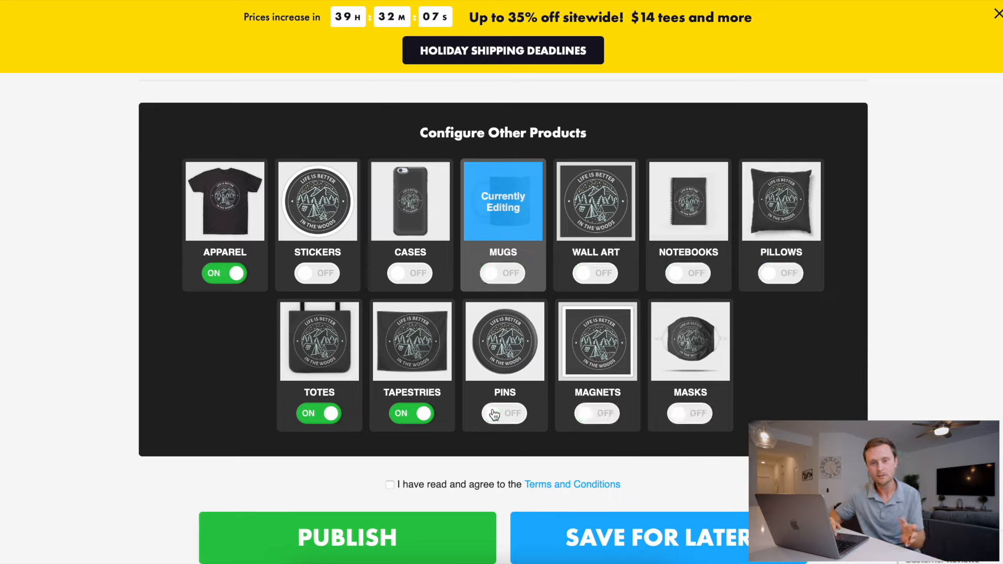
click(421, 415)
click(322, 414)
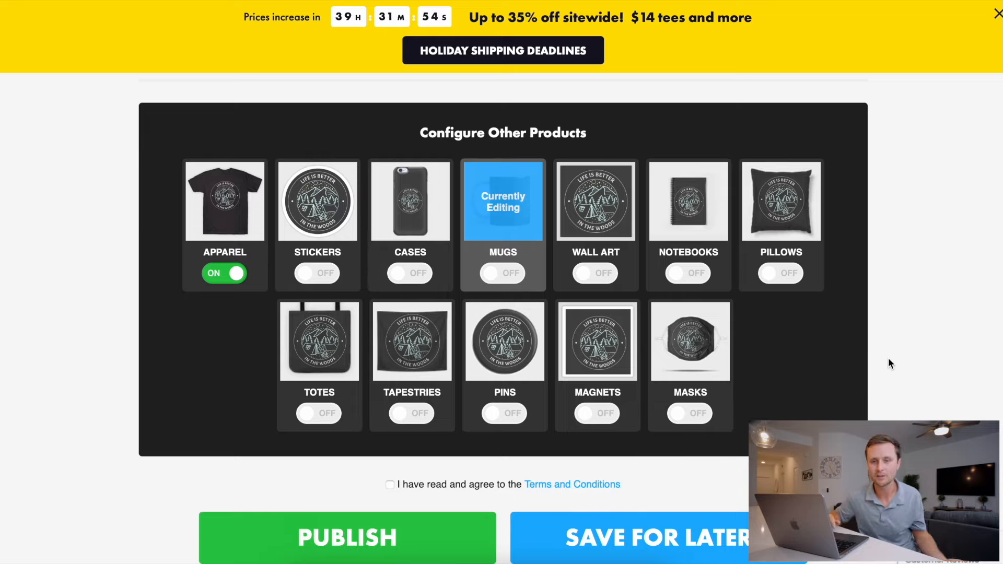
Step: Review the uploaded artwork, title, description, tags, T-shirt preview and product colors before publishing
scroll(889, 363, up, 15)
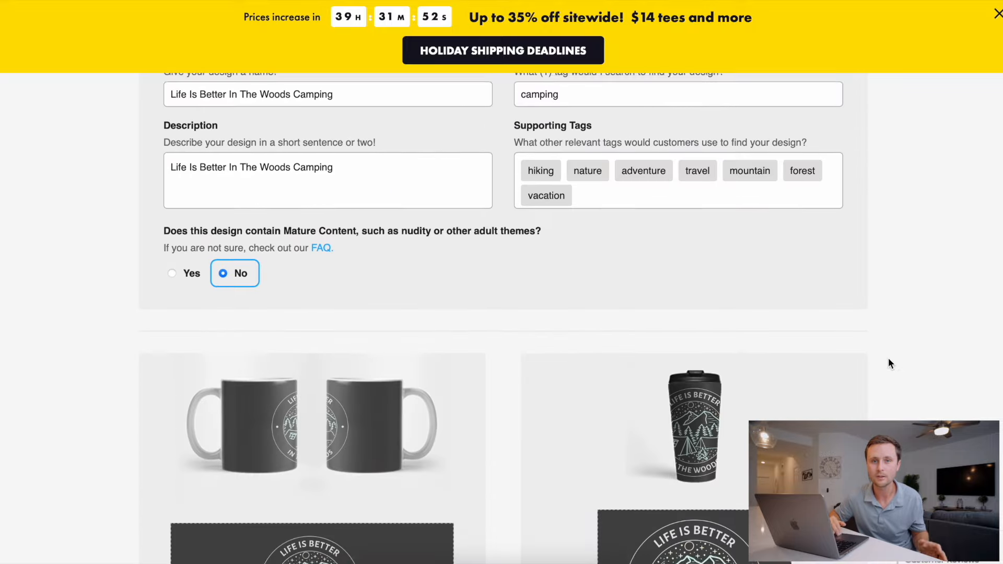
scroll(888, 357, up, 3)
scroll(888, 357, down, 5)
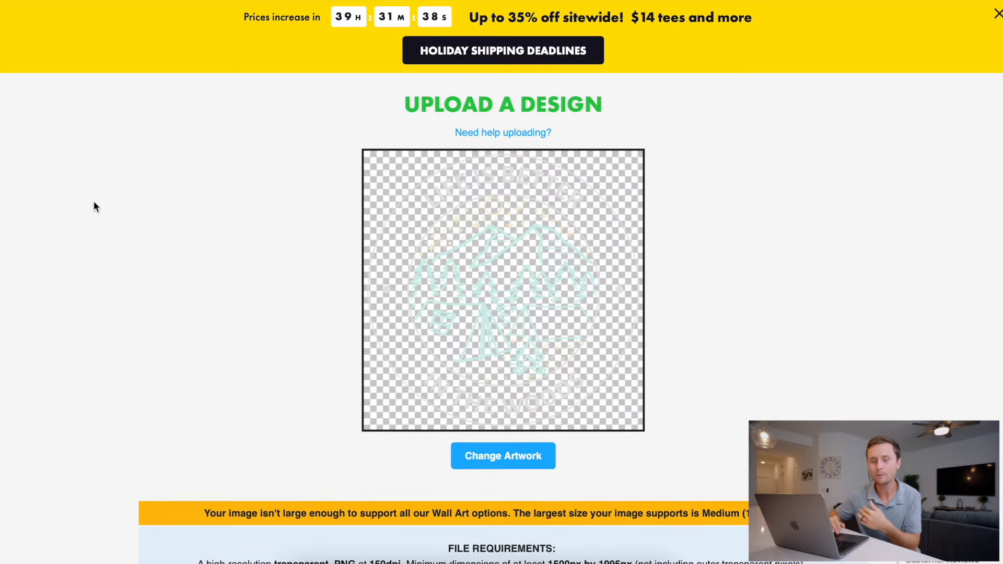
scroll(93, 200, up, 1)
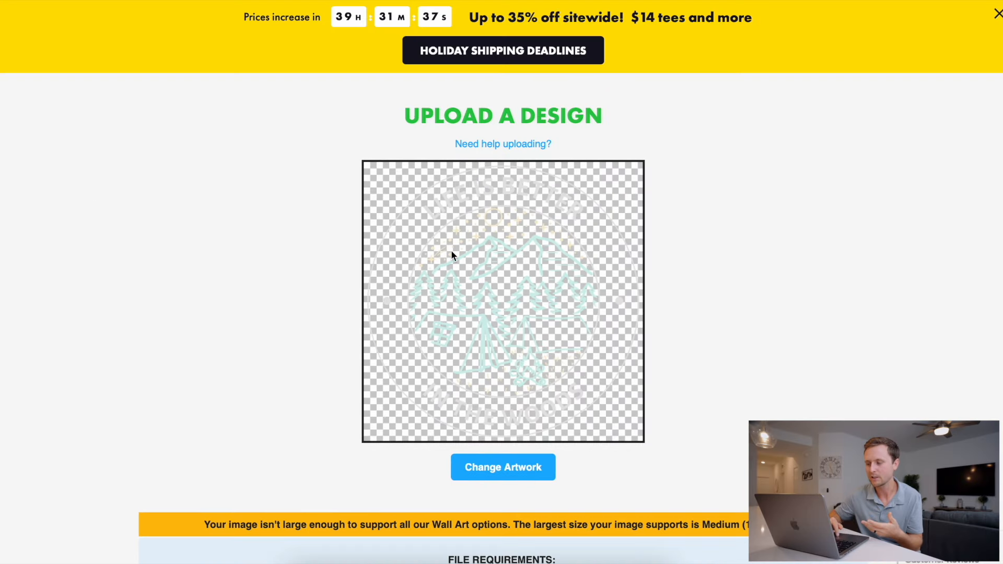
scroll(105, 287, down, 10)
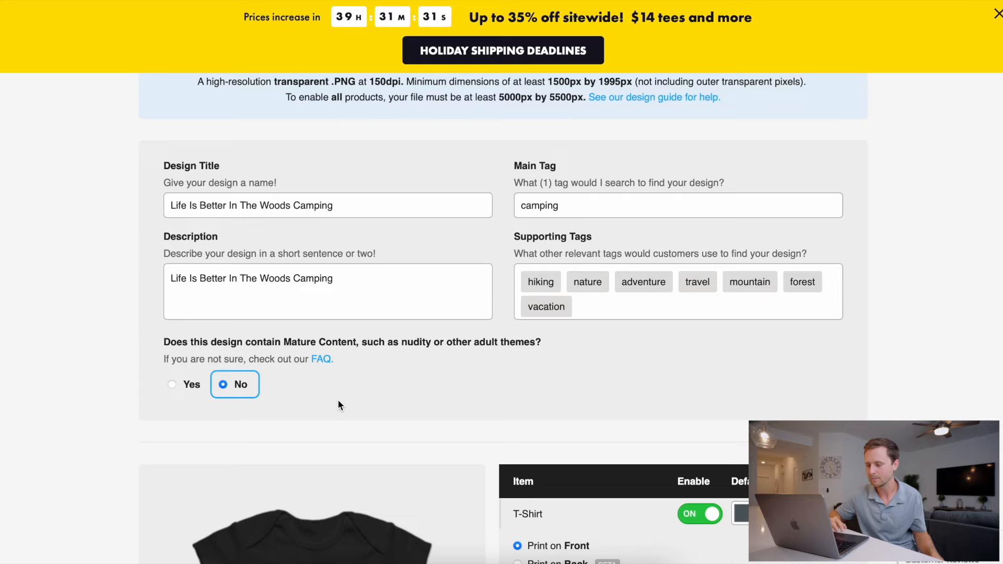
scroll(338, 402, down, 7)
click(541, 187)
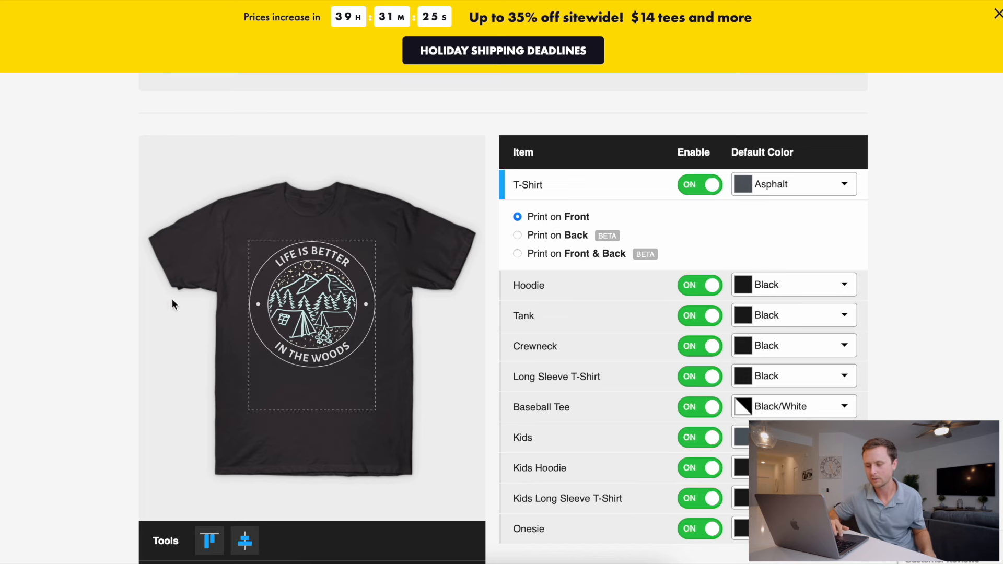
scroll(73, 307, down, 9)
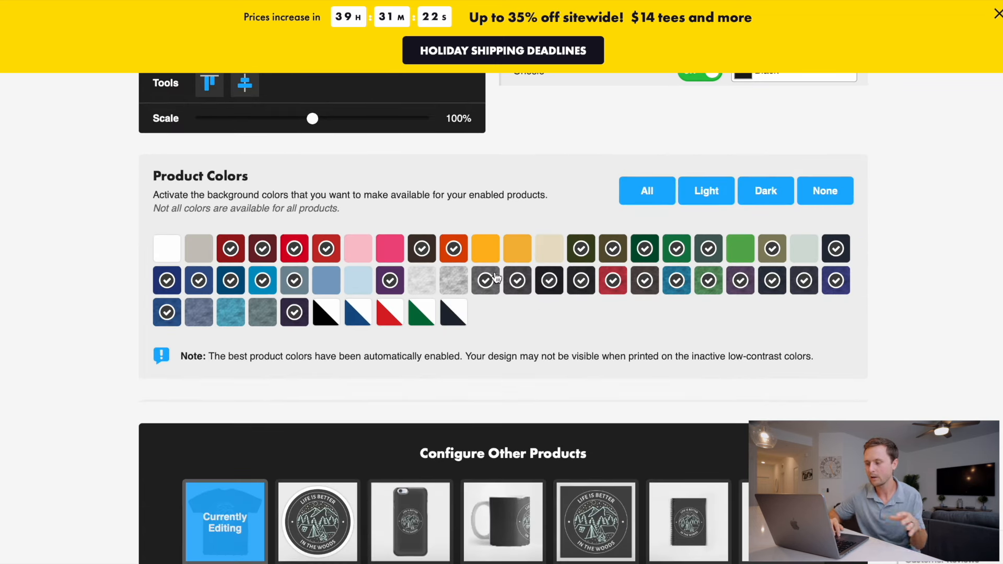
Step: Agree to the Terms and Conditions and publish the design
scroll(929, 298, down, 7)
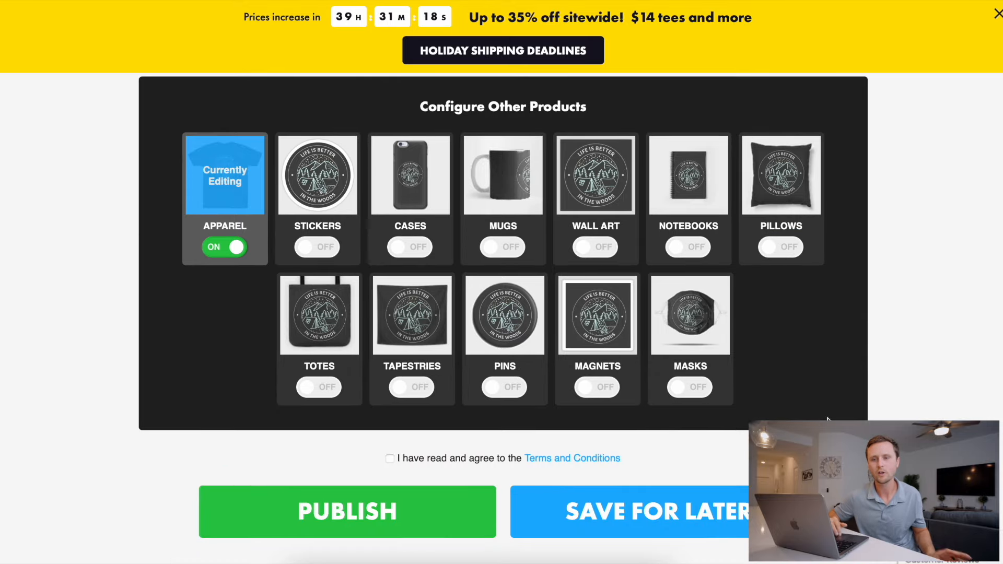
scroll(395, 281, down, 3)
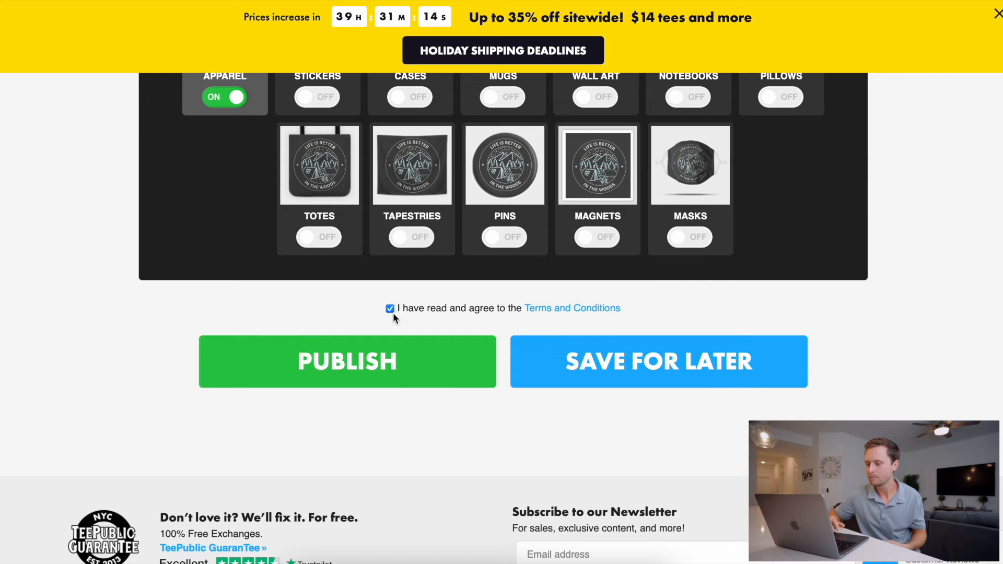
click(301, 377)
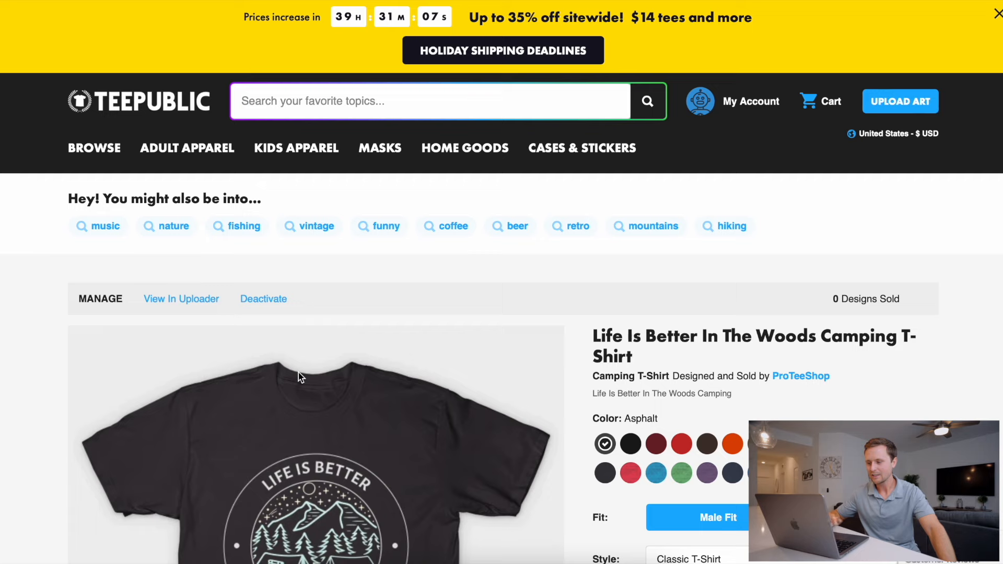
Step: Examine the published T-shirt listing's title, description, colors and size options
scroll(50, 326, down, 1)
scroll(50, 329, down, 3)
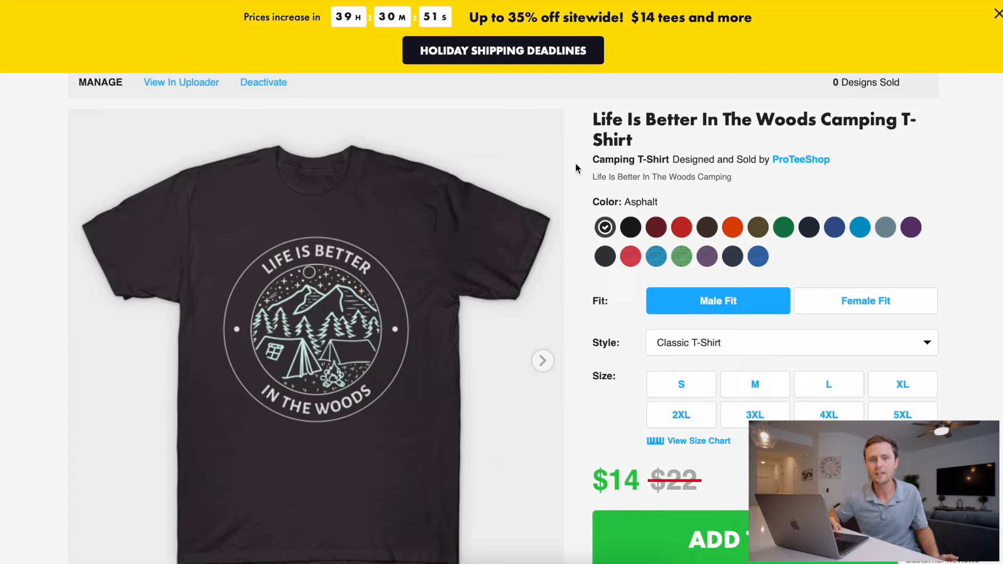
drag(730, 177, 593, 177)
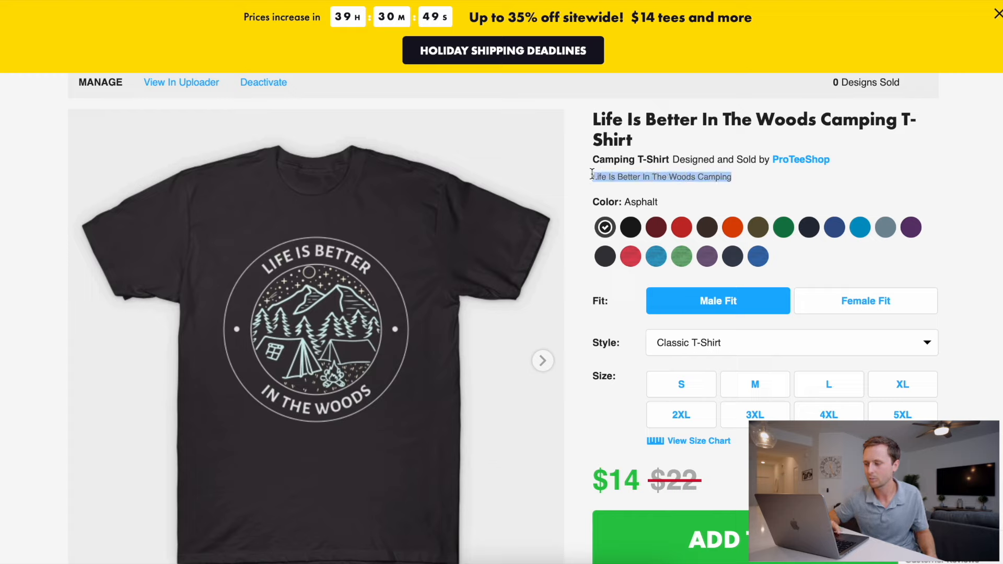
click(899, 201)
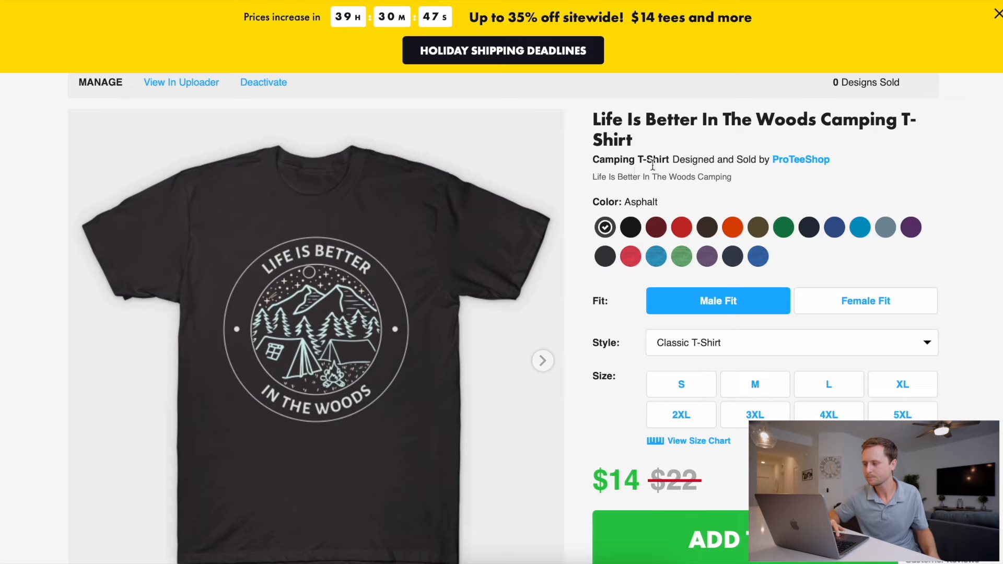
scroll(928, 218, down, 3)
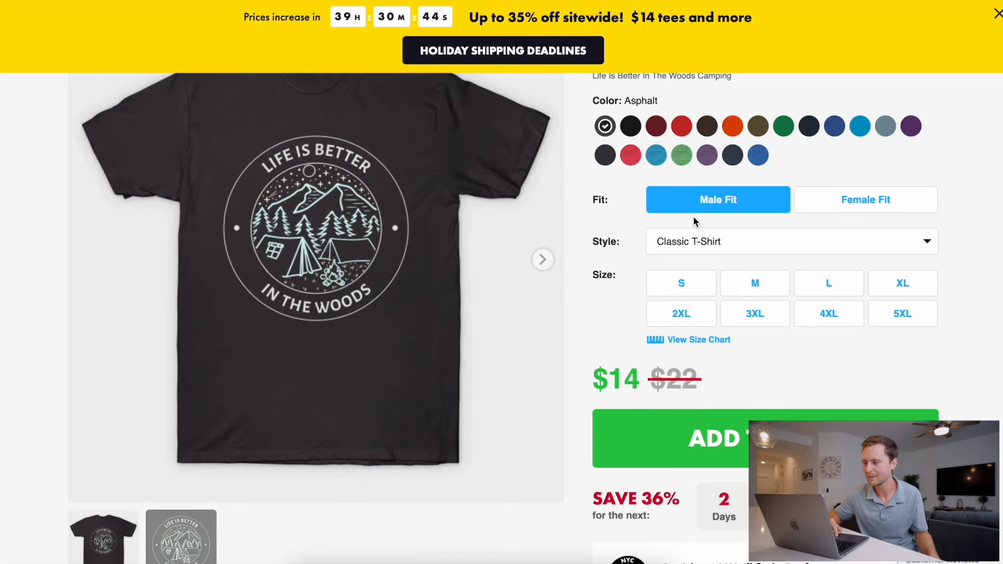
Step: Preview the T-shirt in Female Fit, switch back to Male Fit, and look over the available shirt styles
click(865, 204)
scroll(515, 286, up, 1)
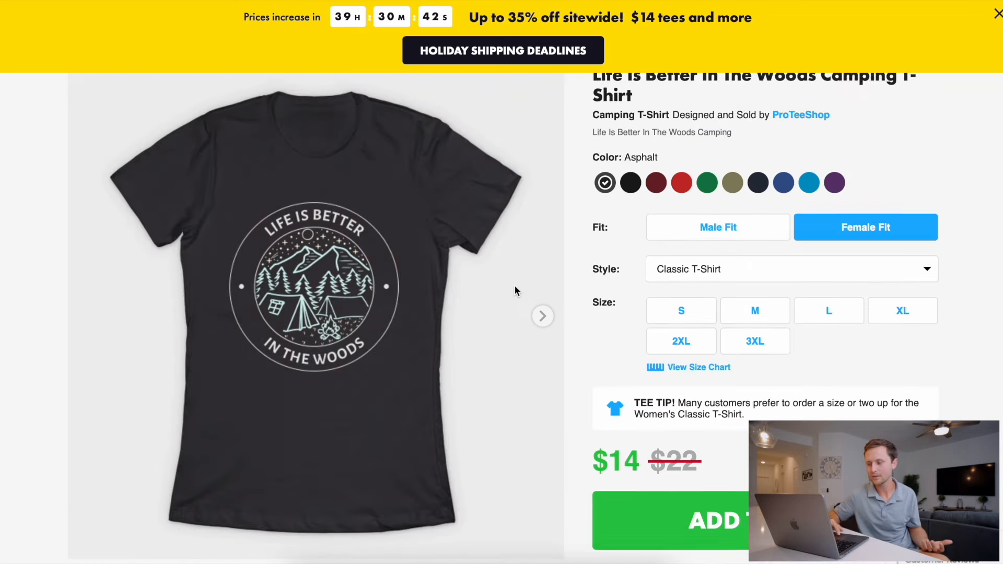
click(717, 236)
click(769, 307)
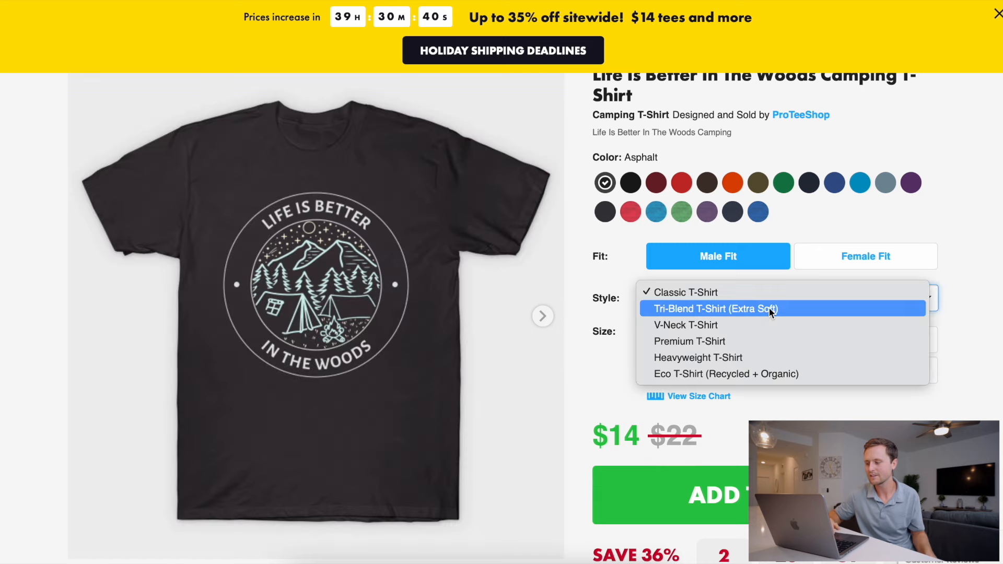
click(958, 312)
Step: Check the other products offered with the design and return to the T-shirt's purchase details
scroll(958, 312, down, 10)
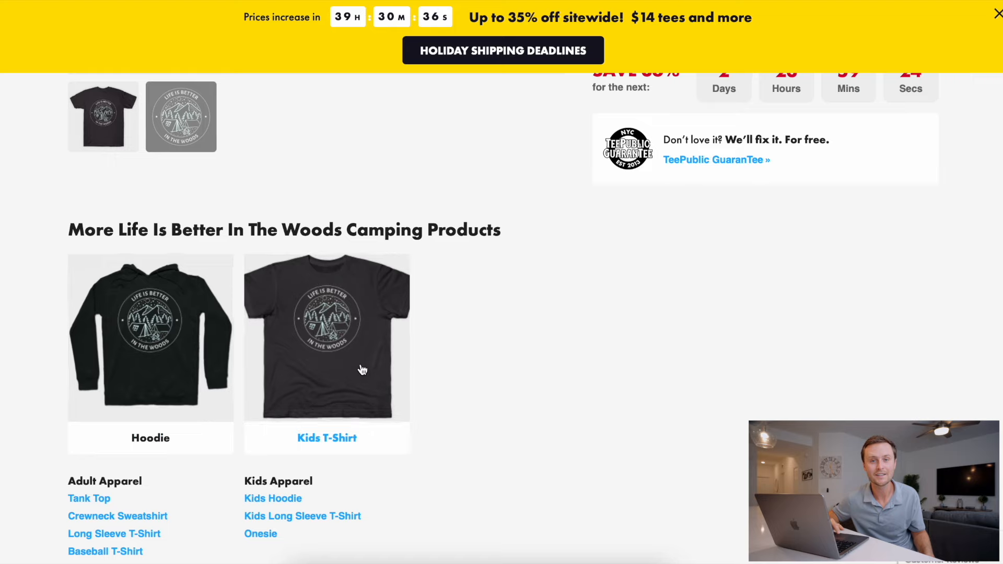
scroll(362, 369, up, 9)
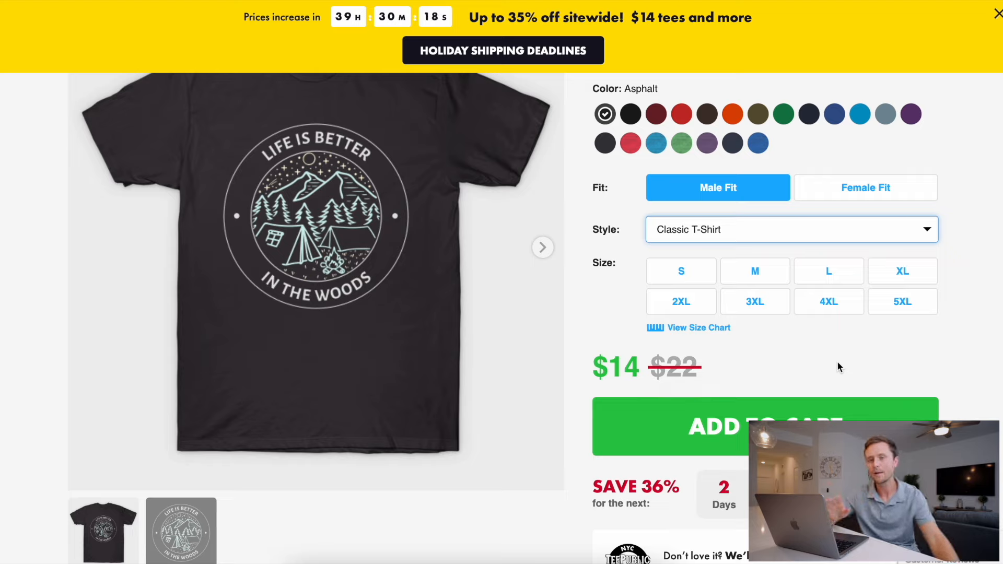
scroll(838, 366, up, 1)
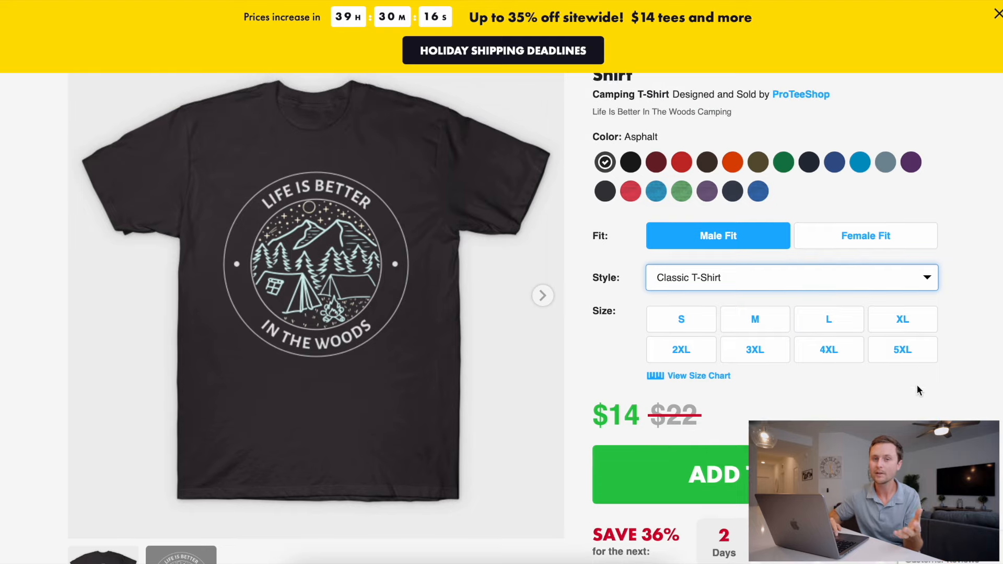